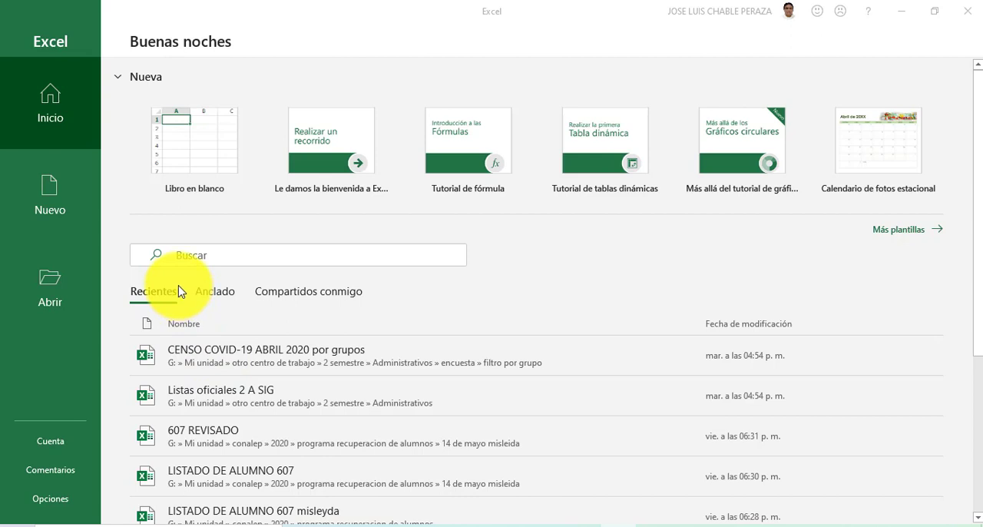
Step: Create a blank workbook and select whole columns from A through F one at a time
left_click(186, 154)
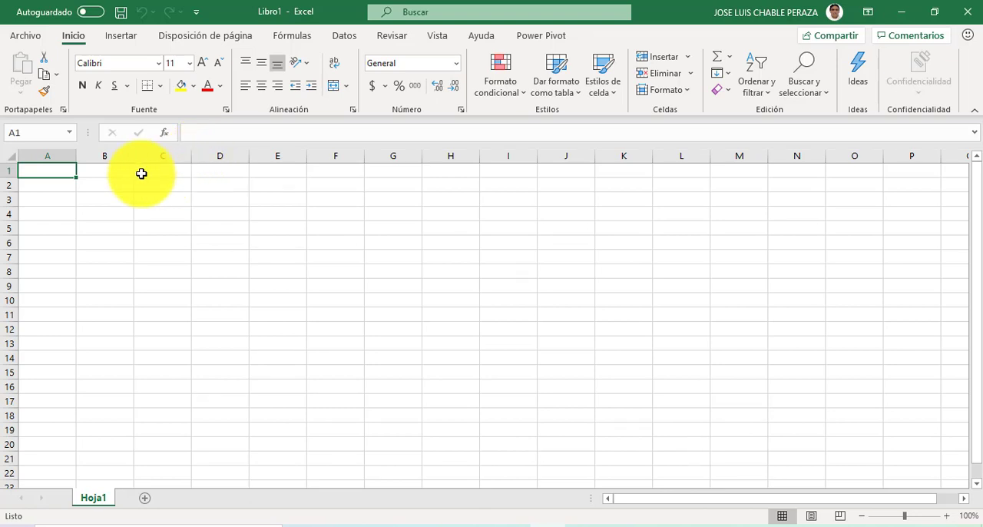
left_click(61, 156)
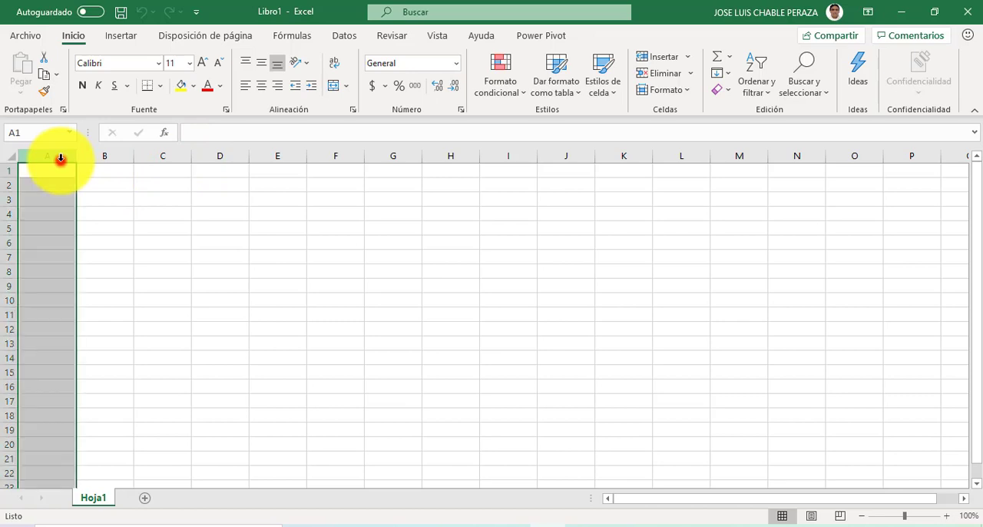
left_click(98, 155)
left_click(153, 154)
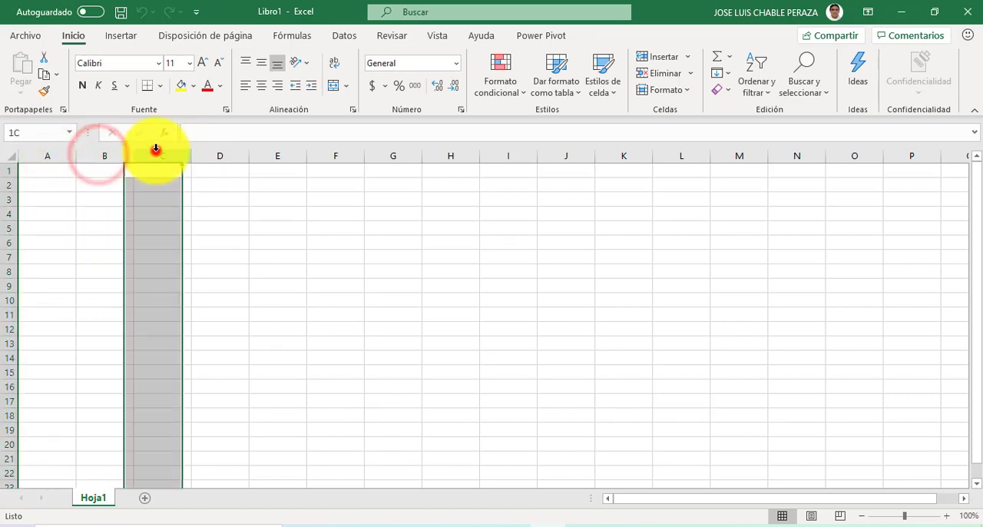
left_click(210, 155)
left_click(286, 156)
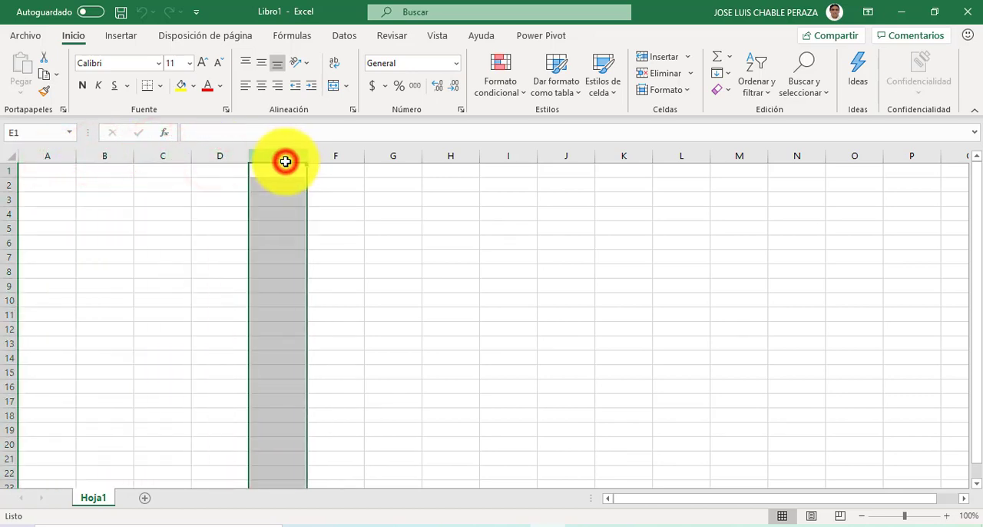
left_click(323, 155)
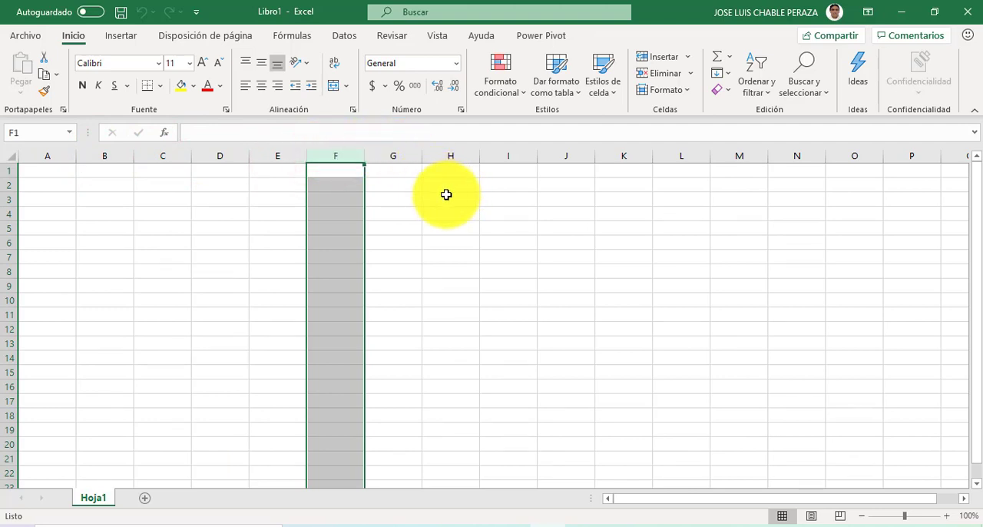
Step: Select the cells of column G from G1 to G23 and look over the column's extent
left_click(399, 171)
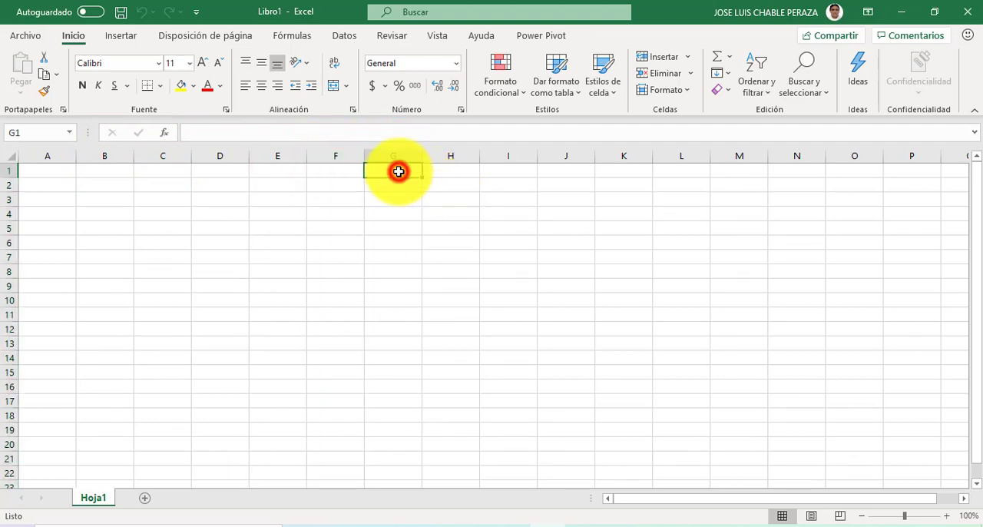
left_click_drag(397, 171, 423, 480)
scroll(516, 405, "down", 3)
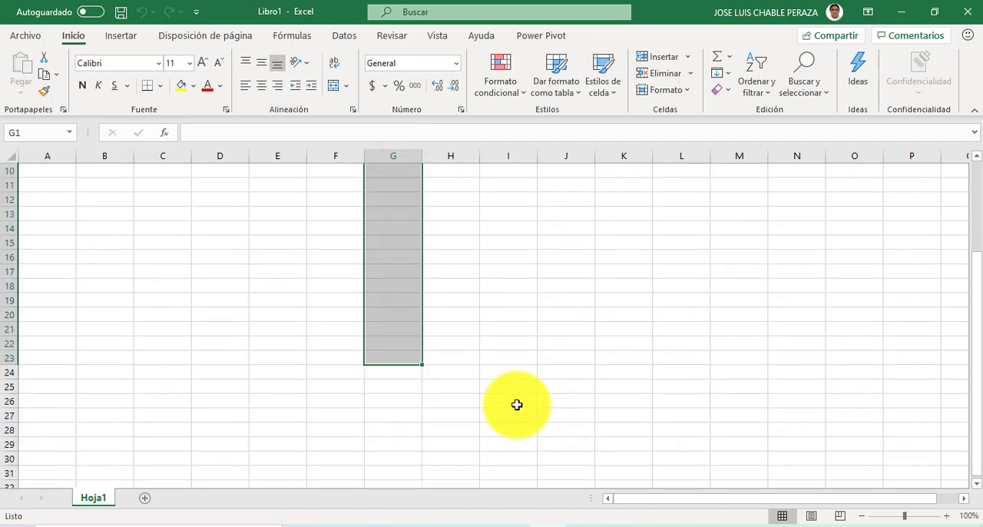
scroll(517, 404, "up", 3)
scroll(517, 405, "down", 3)
scroll(517, 405, "up", 3)
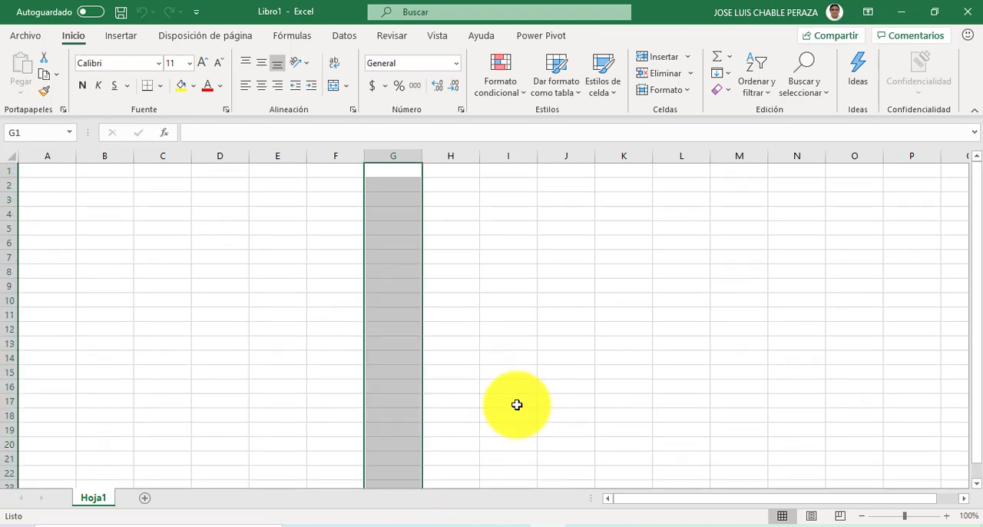
Step: Select the whole of row 3, and then just its cells from A3 to Q3
left_click(5, 198)
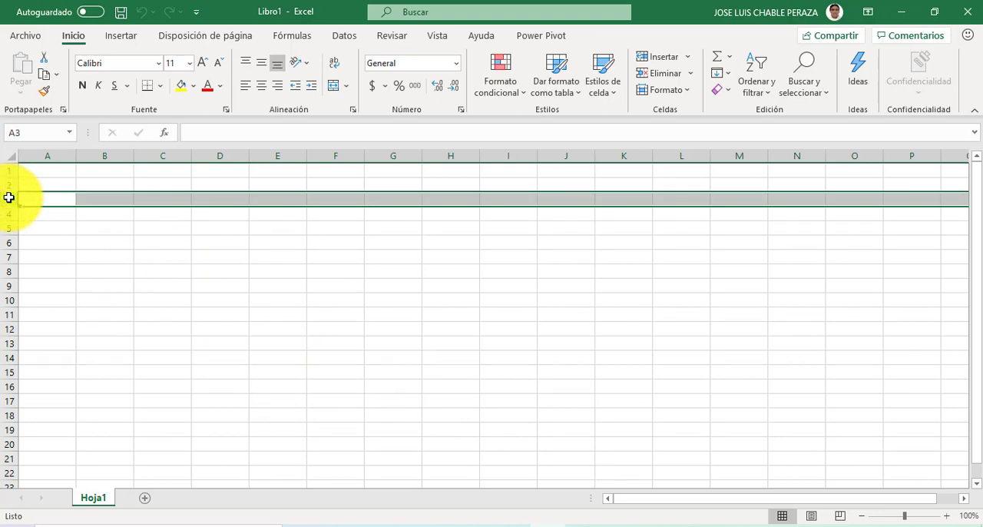
left_click(28, 194)
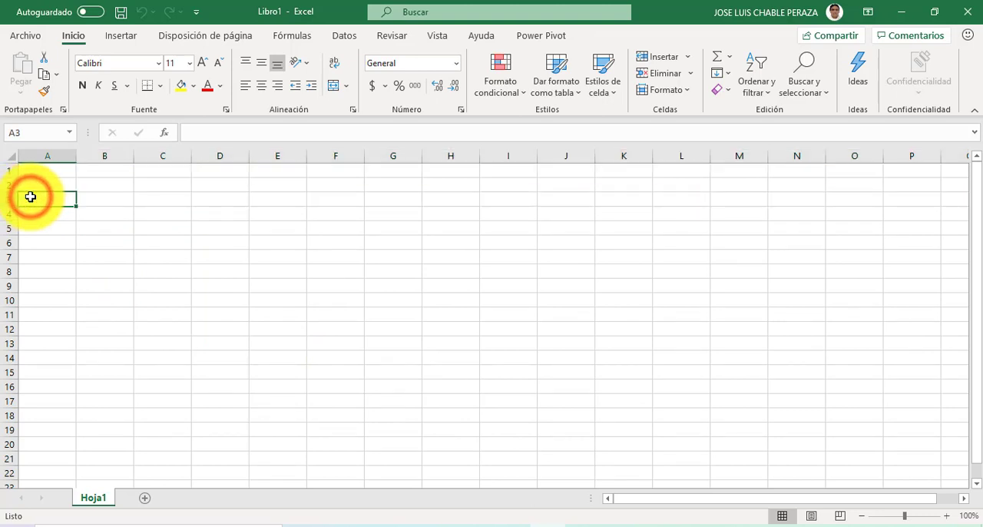
left_click_drag(31, 197, 955, 205)
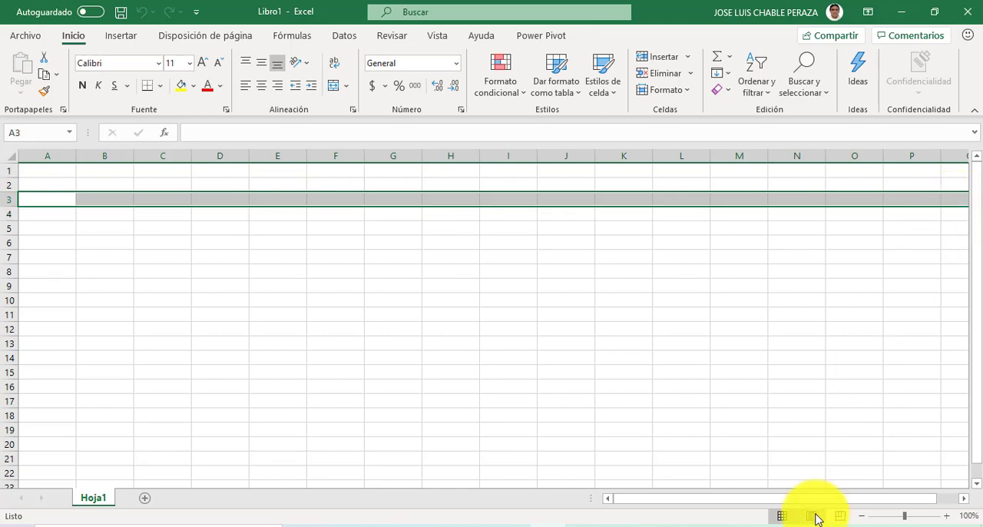
left_click_drag(812, 499, 875, 487)
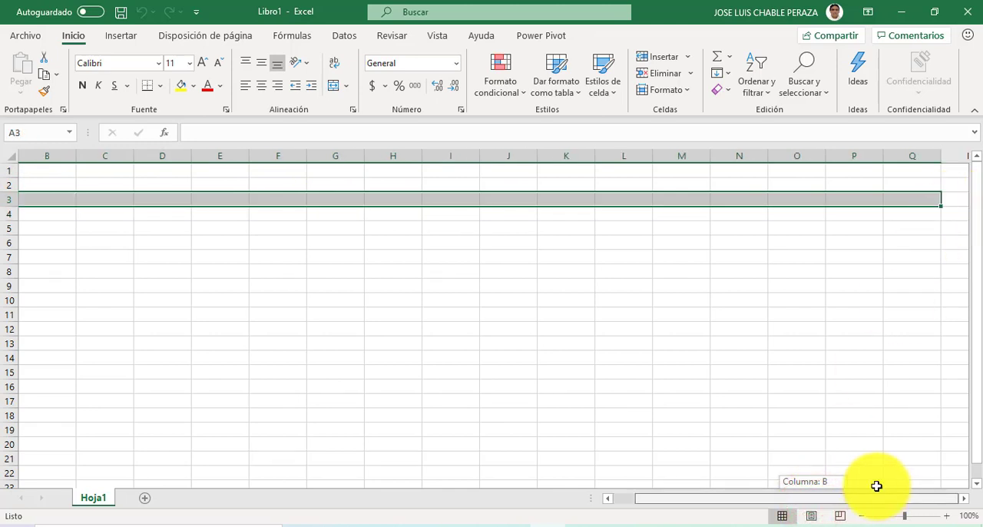
Step: Select the range G1:G22 to show a column as a vertical run of cells
left_click(431, 284)
left_click_drag(343, 171, 348, 474)
scroll(389, 461, "down", 4)
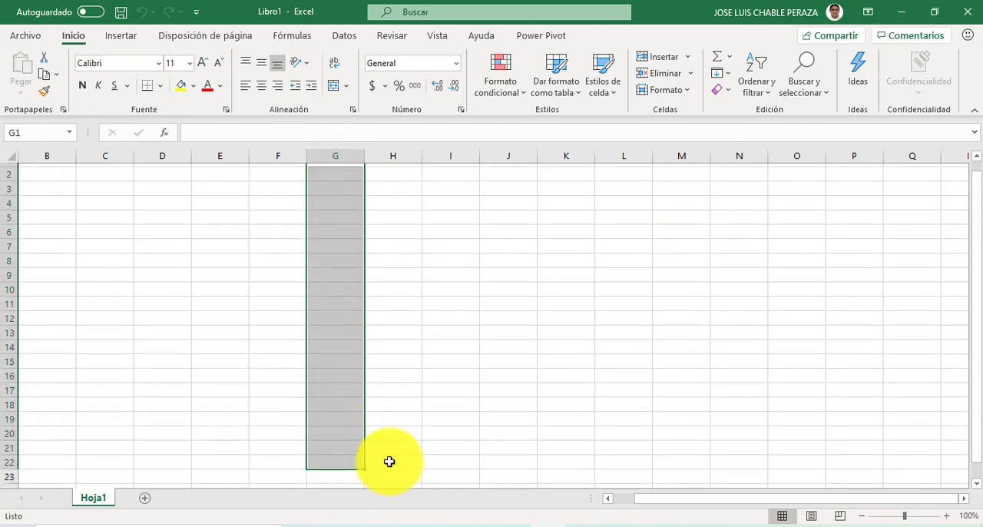
scroll(389, 462, "up", 4)
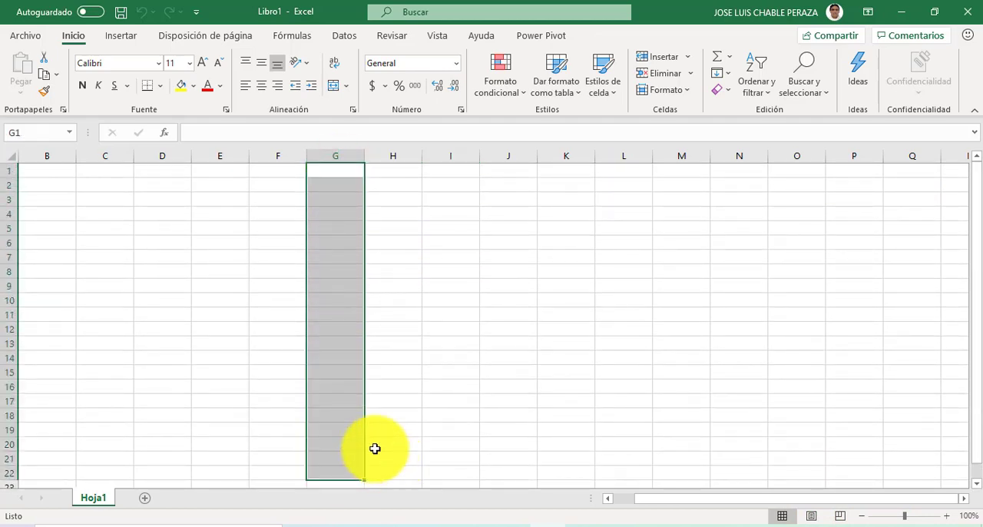
Step: Select cell E8, and then the whole columns H, J and L one at a time
left_click(202, 273)
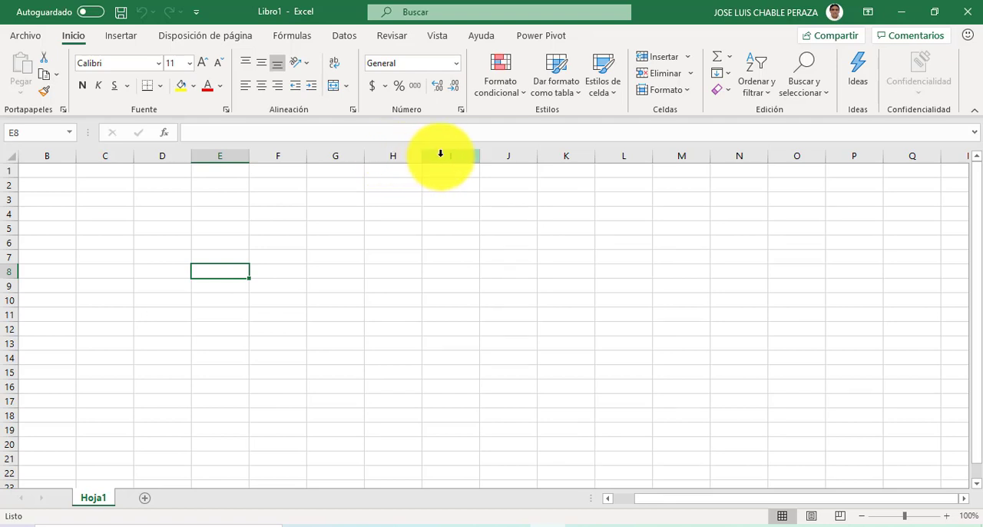
left_click(388, 154)
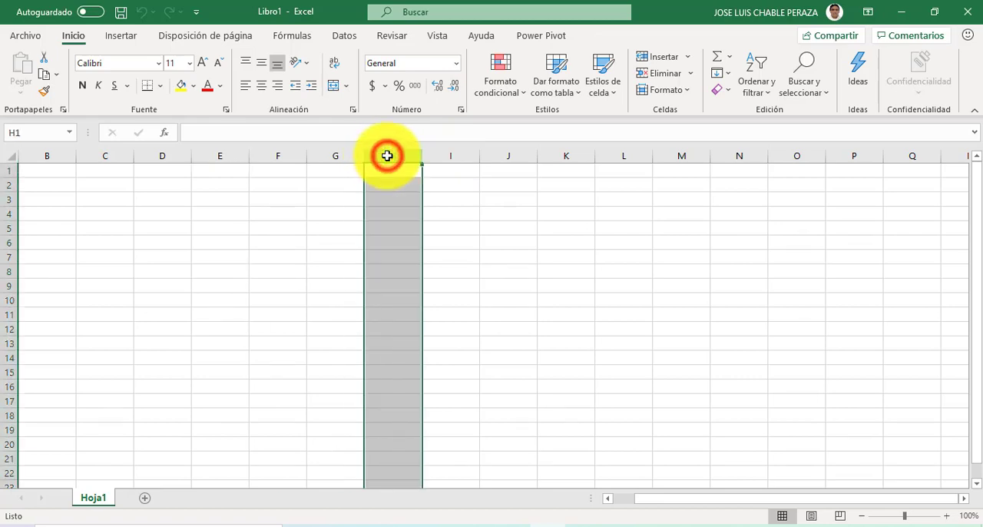
left_click(515, 157)
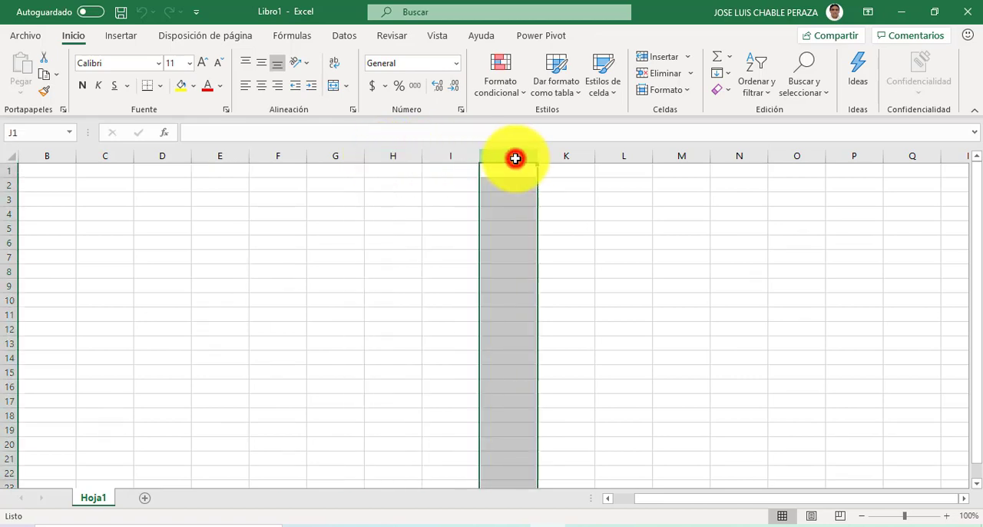
left_click(609, 156)
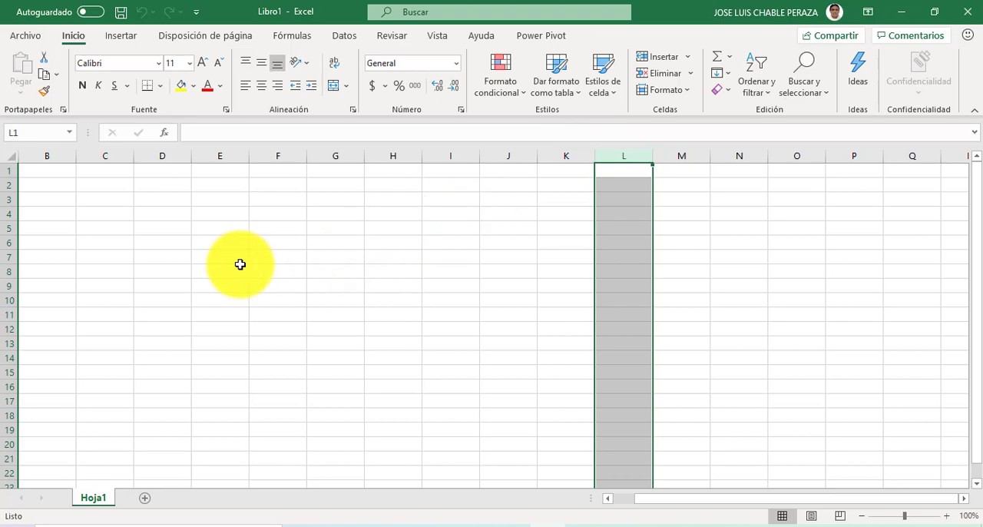
Step: Select the whole rows 3, 5, 8 and 16 one at a time
left_click(9, 200)
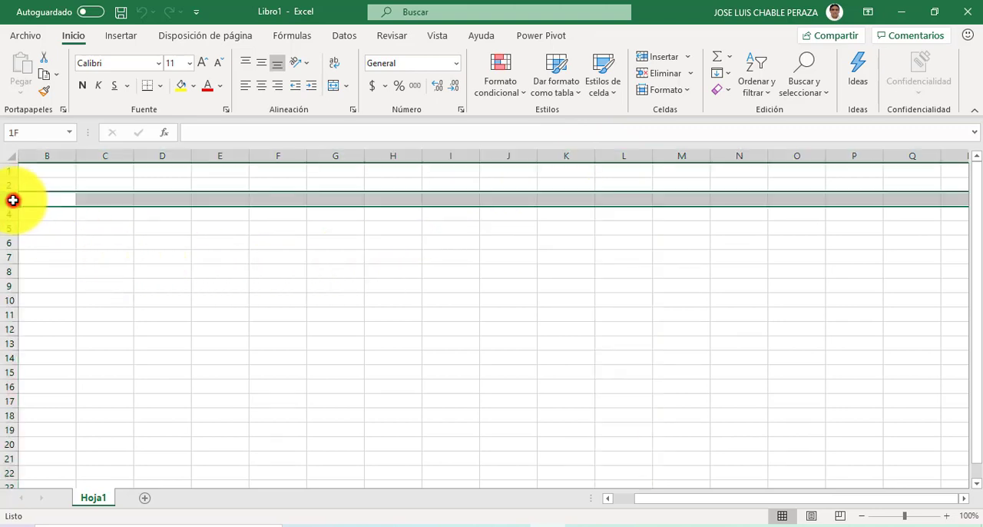
left_click(7, 229)
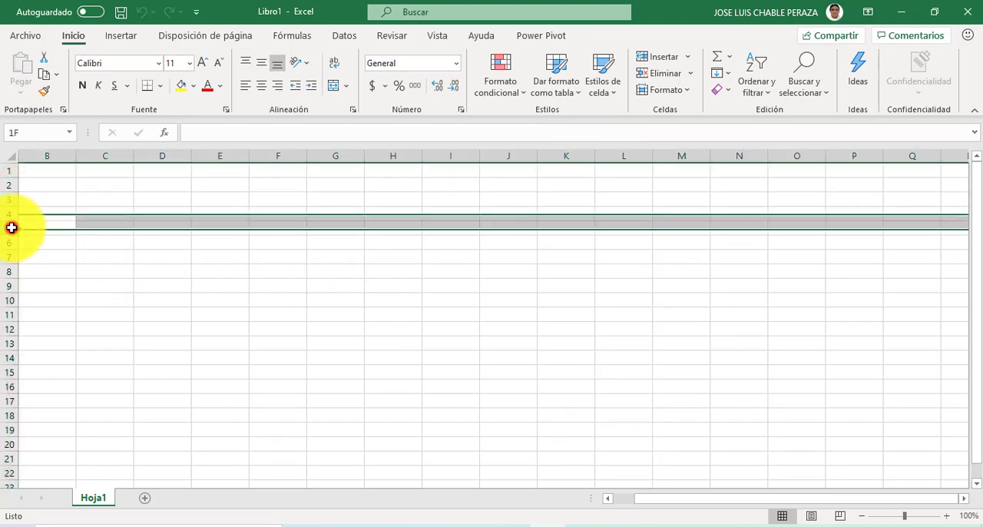
left_click(8, 272)
left_click(14, 388)
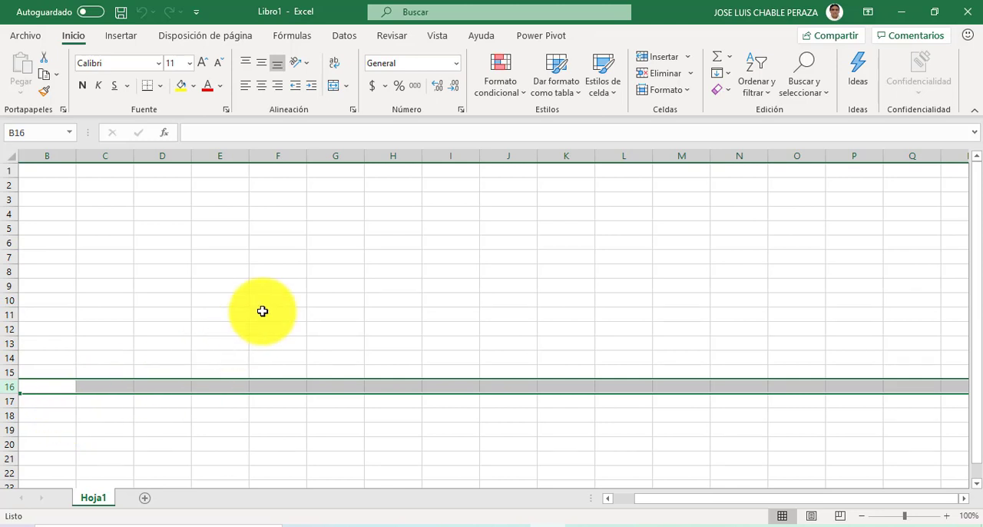
Step: Select cell G6, column G and row 7 in turn, ending on their intersection at cell G7
left_click(323, 244)
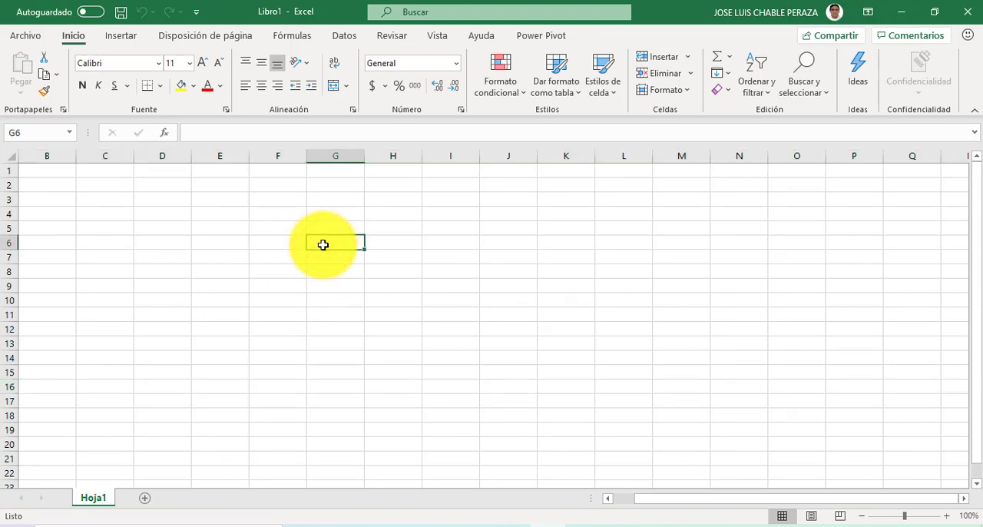
left_click(336, 155)
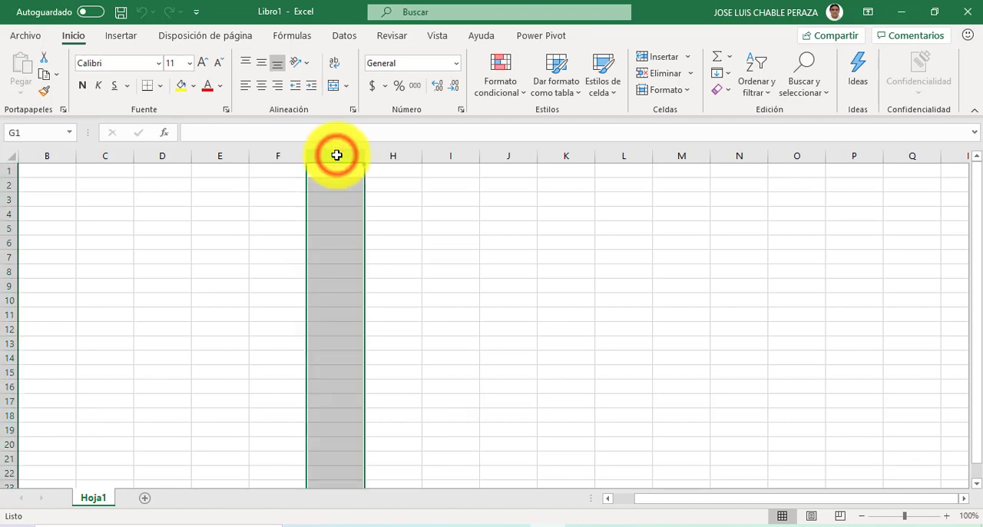
left_click(9, 258)
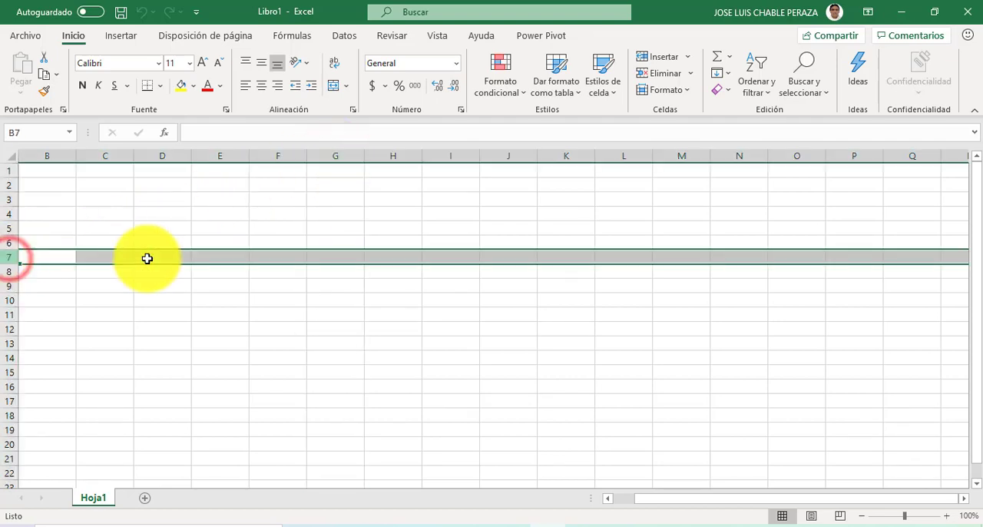
left_click(316, 258)
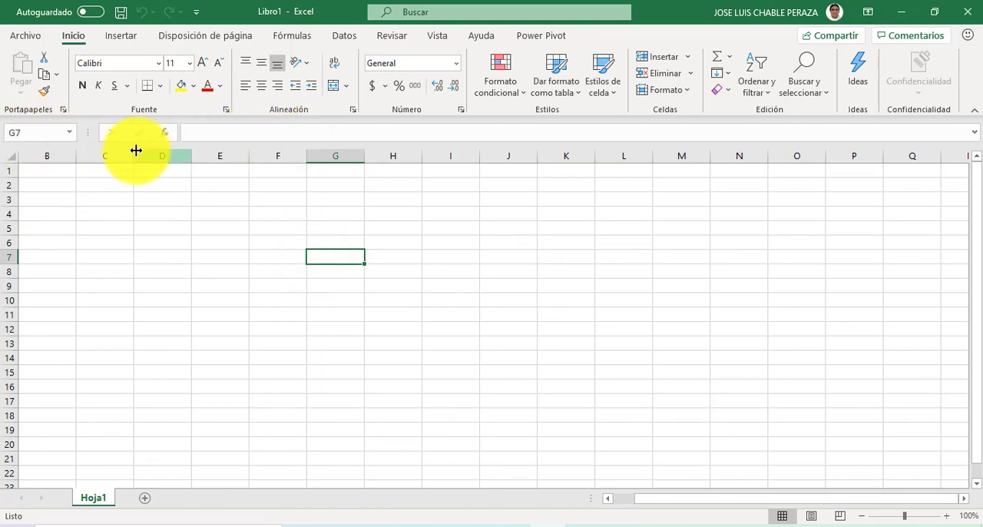
Step: Highlight column G and row 7 in turn, and fill their intersecting cell G7 with yellow
left_click(346, 156)
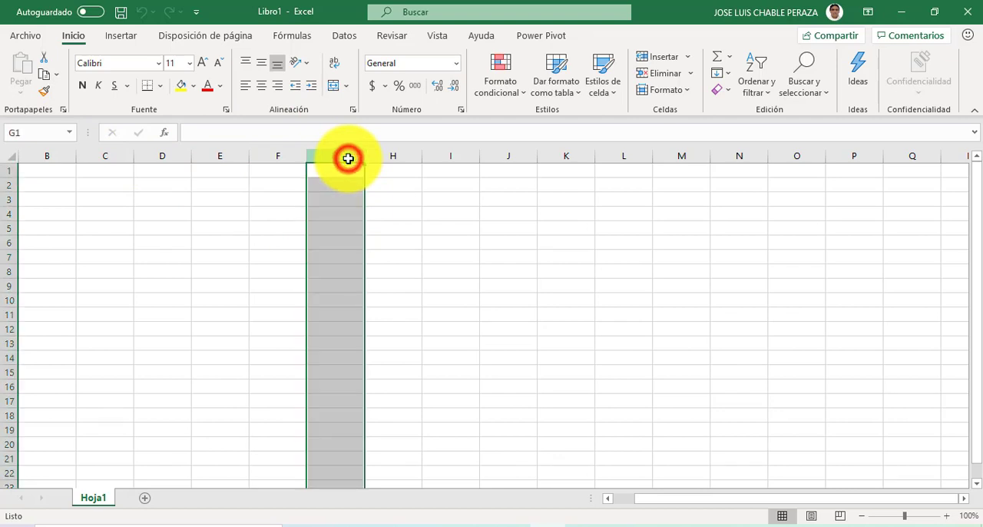
left_click(9, 257)
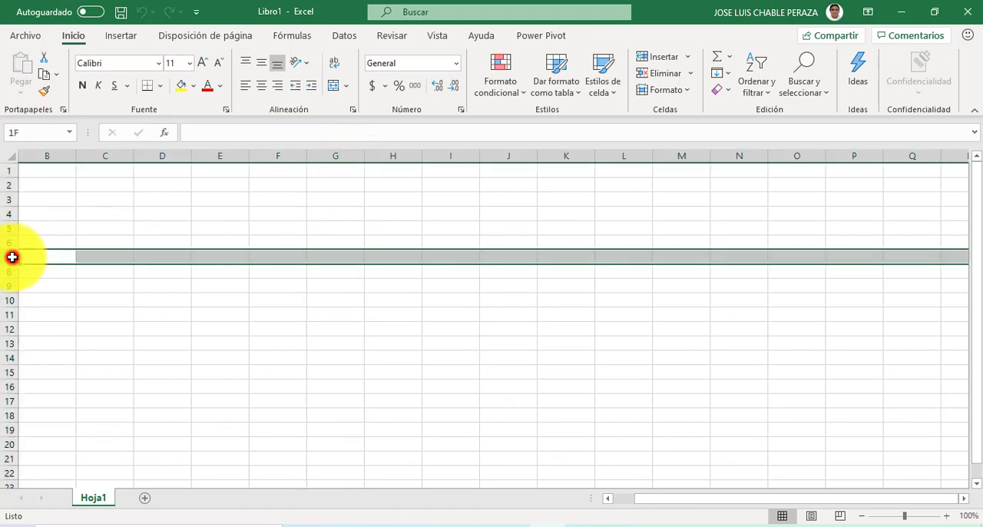
left_click(338, 255)
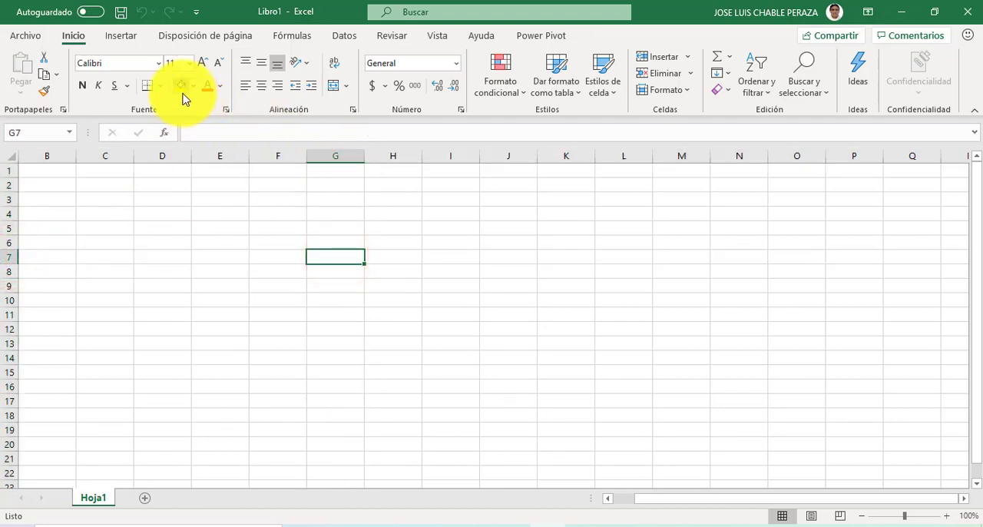
left_click(183, 93)
Step: Select cell I7, and then the whole of column I and row 9
left_click(442, 259)
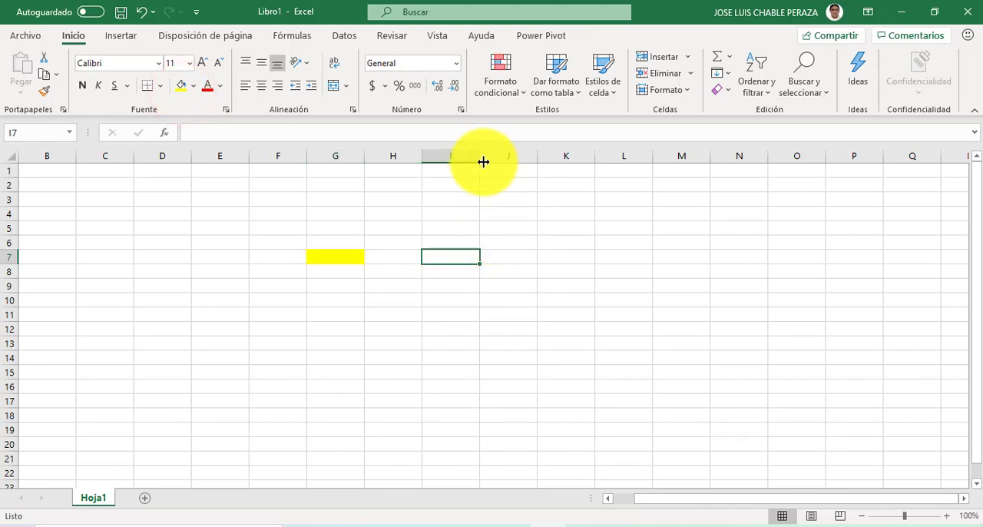
left_click(458, 155)
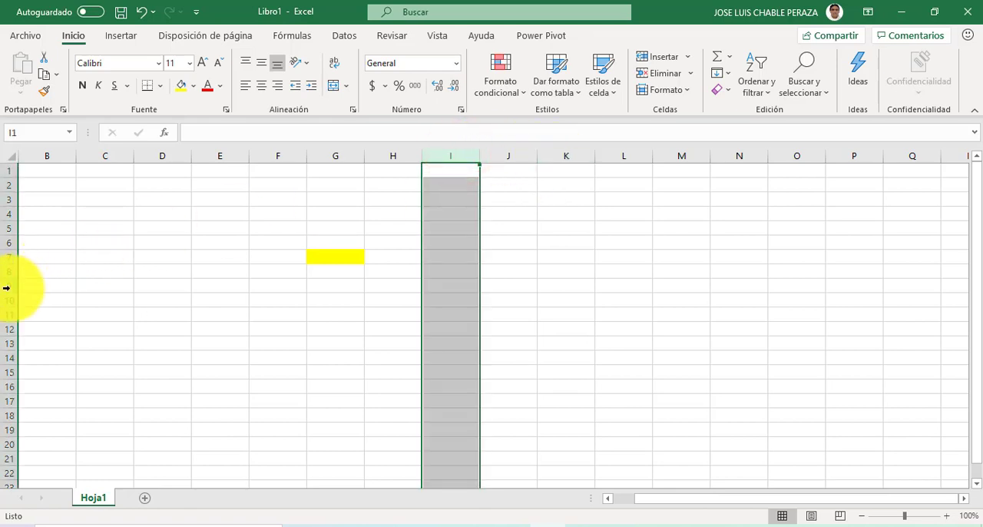
left_click(10, 288)
Step: Select individual cells around the sheet one at a time, including J7, K7, J11, E9 and J10
left_click(500, 251)
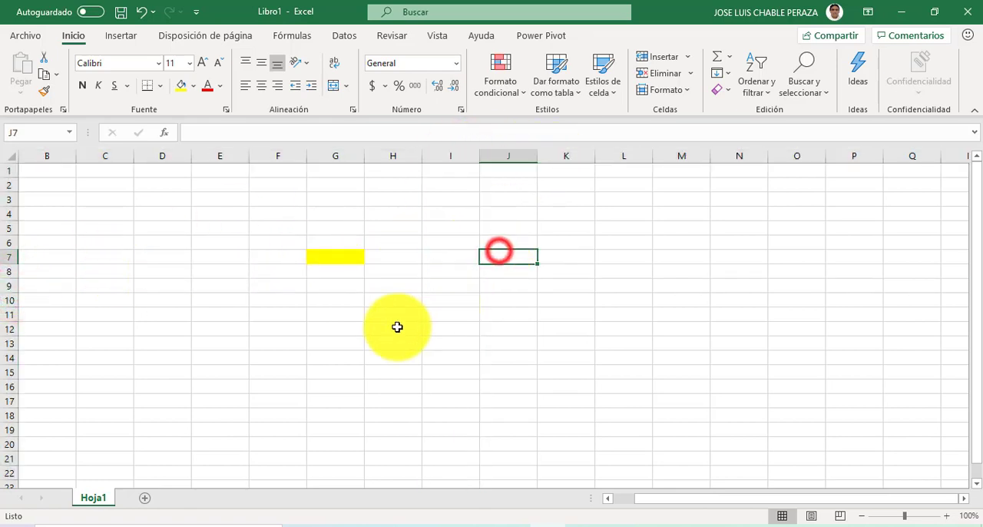
left_click(345, 345)
left_click(651, 285)
left_click(550, 257)
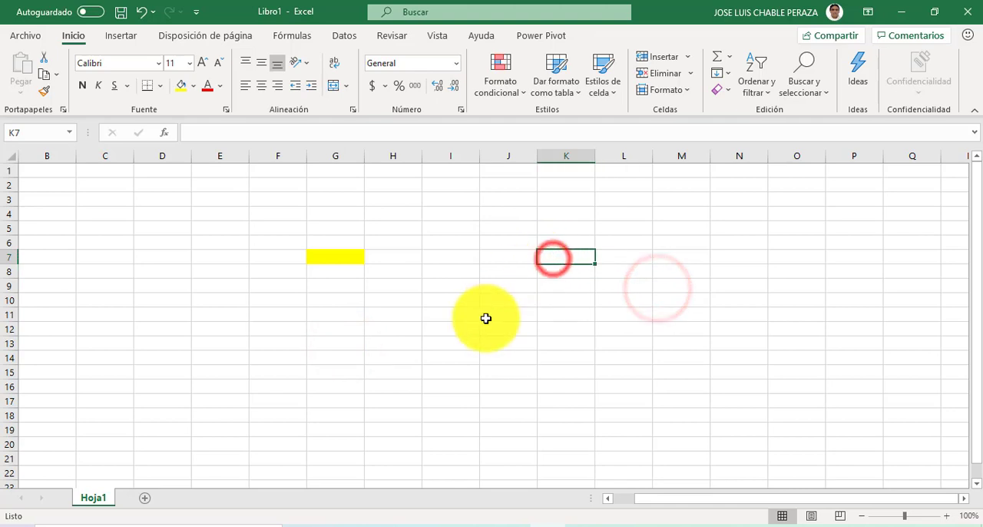
left_click(486, 318)
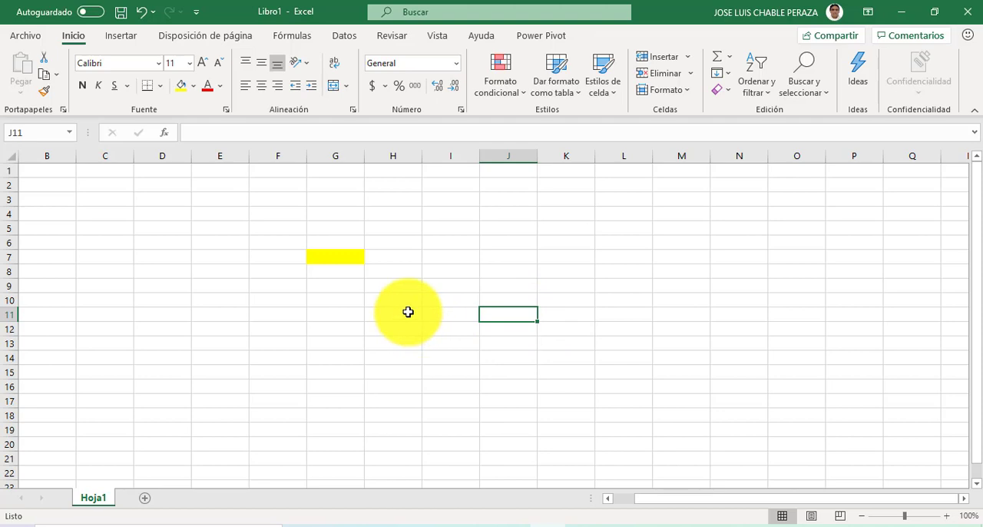
left_click(193, 290)
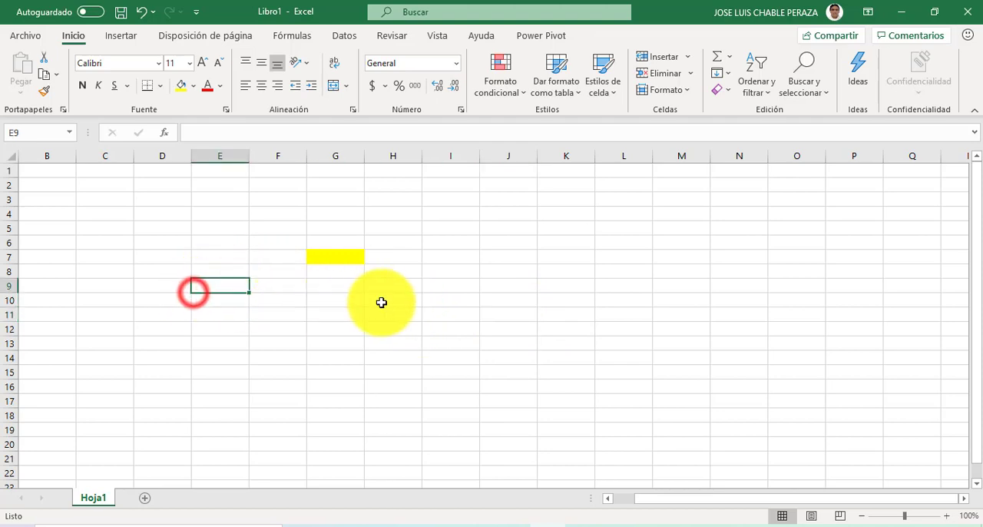
left_click(525, 299)
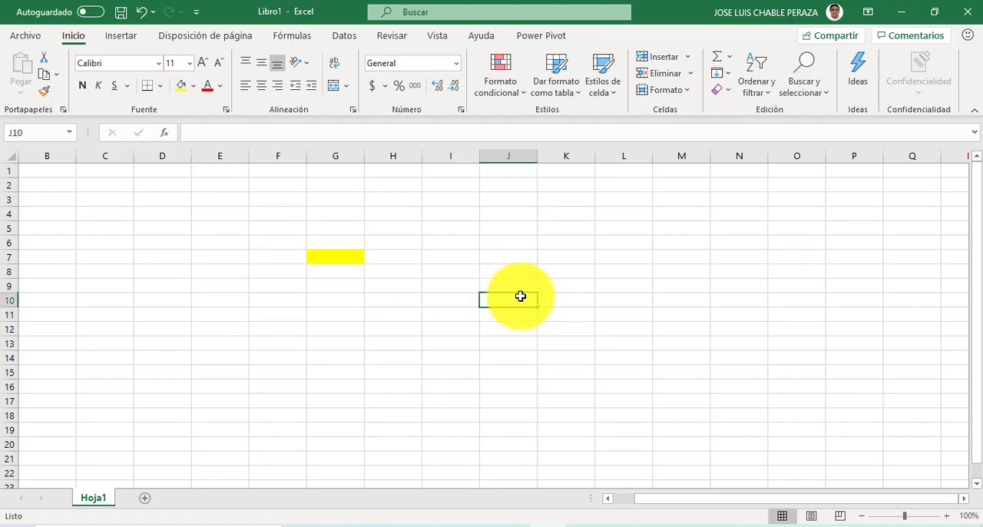
Step: Add four new worksheets after Hoja1
left_click(144, 500)
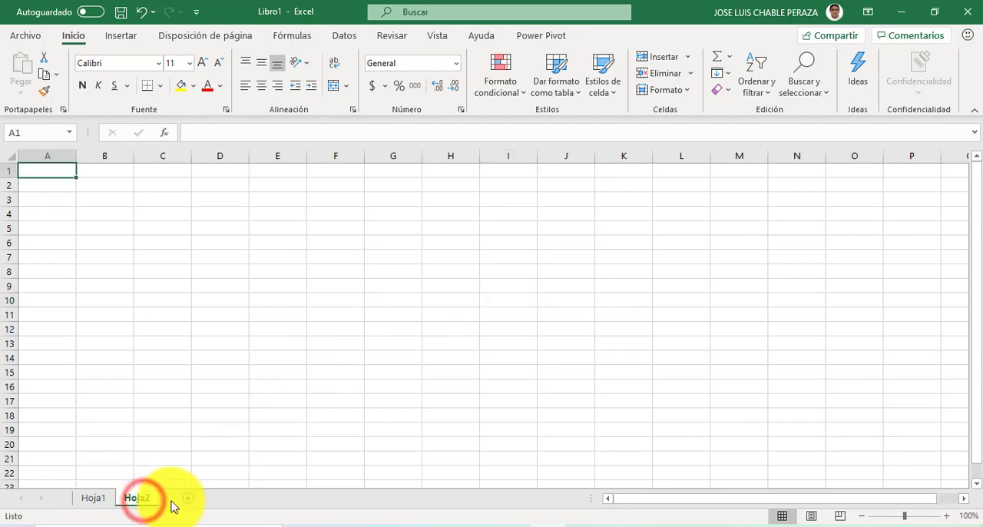
left_click(193, 503)
left_click(230, 503)
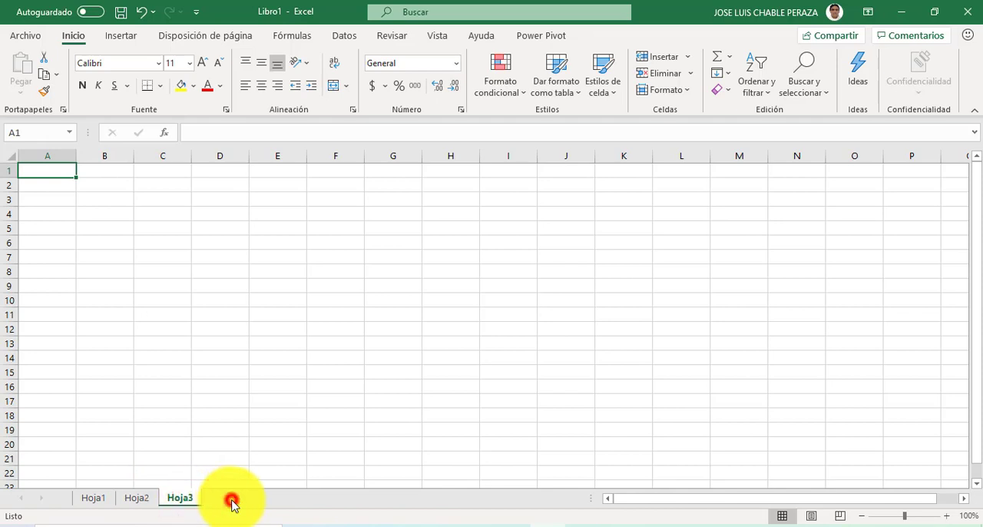
left_click(275, 500)
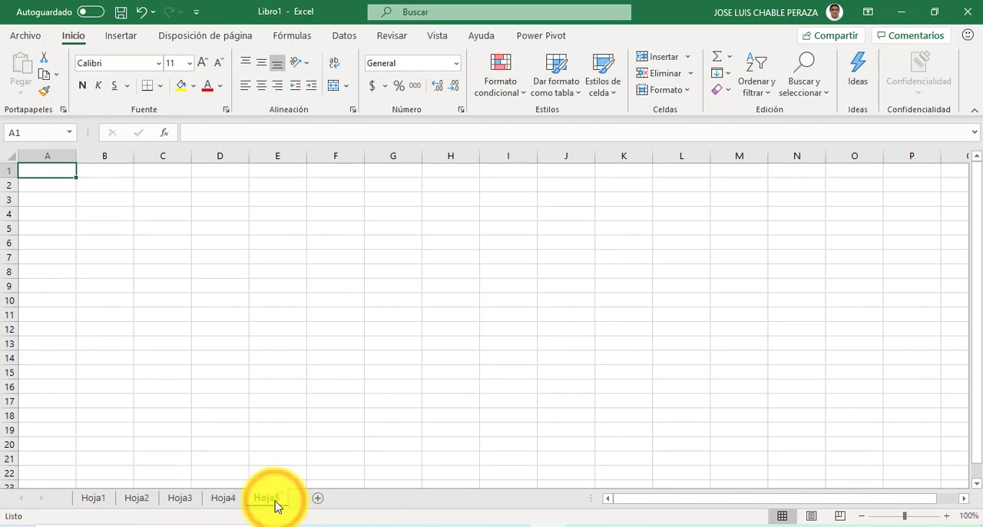
Step: Open the worksheets one by one, going from Hoja5 back to Hoja1
left_click(267, 501)
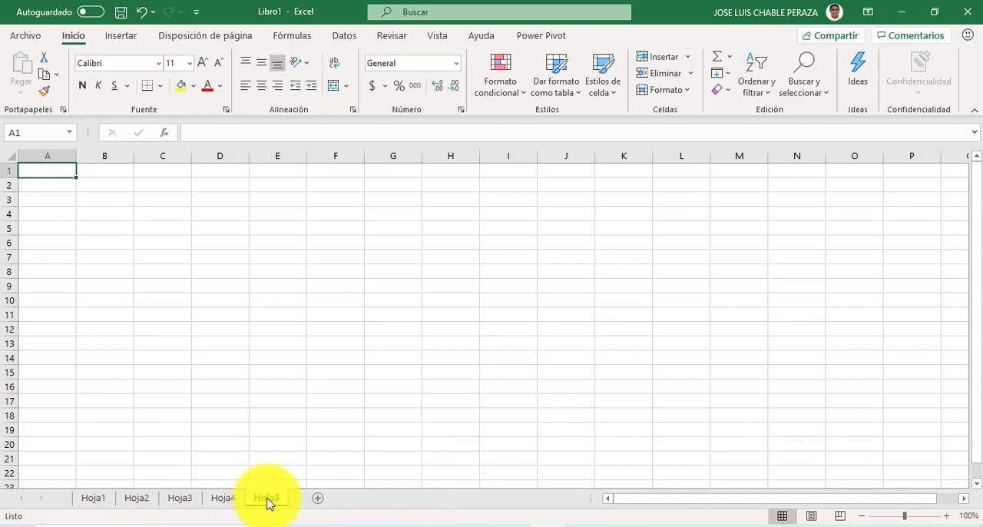
left_click(230, 501)
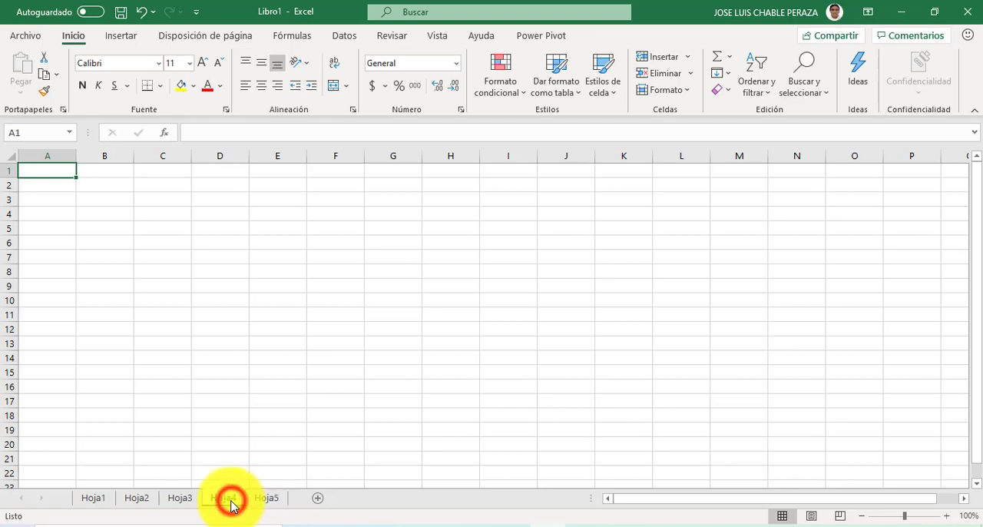
left_click(184, 500)
left_click(143, 499)
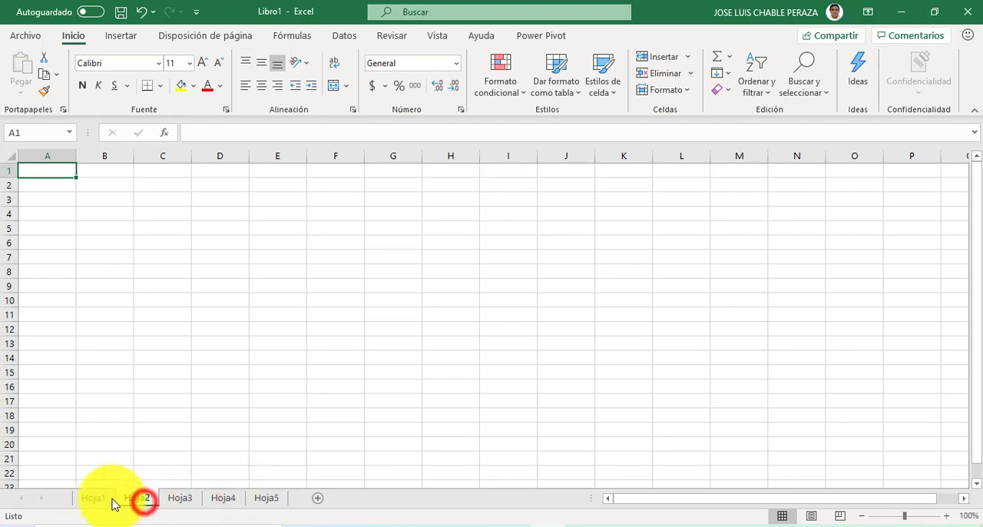
left_click(106, 501)
Step: Switch between Hoja2, Hoja3 and Hoja1, and continue through Hoja3 and Hoja4 to Hoja5
left_click(145, 500)
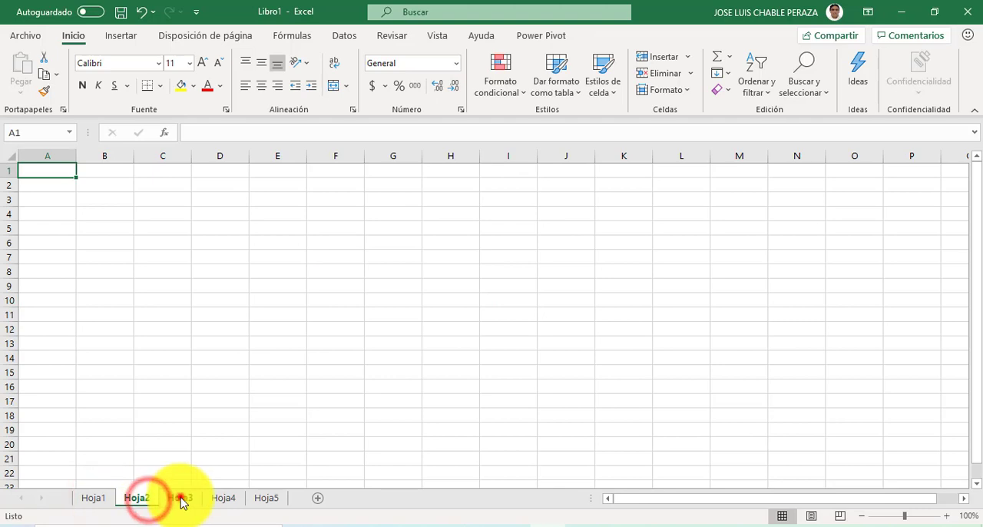
left_click(182, 499)
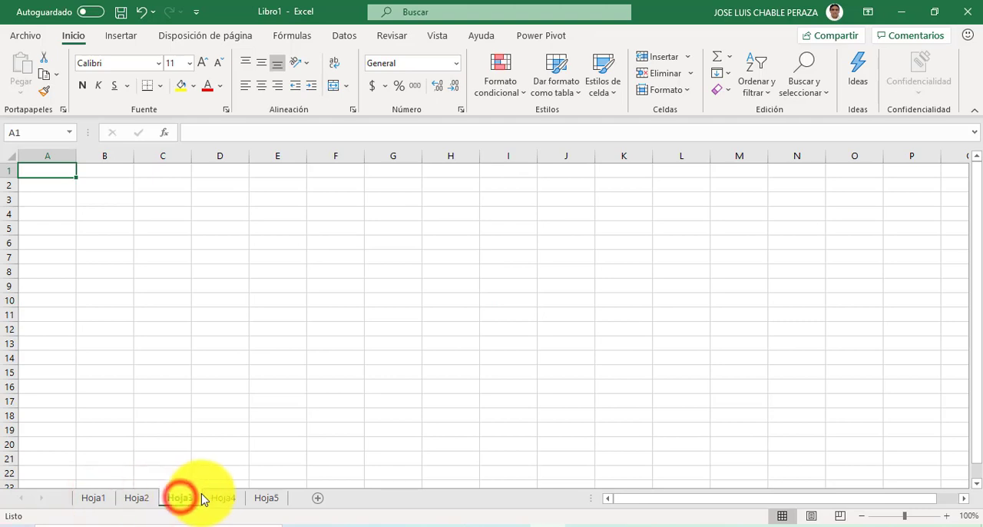
left_click(138, 501)
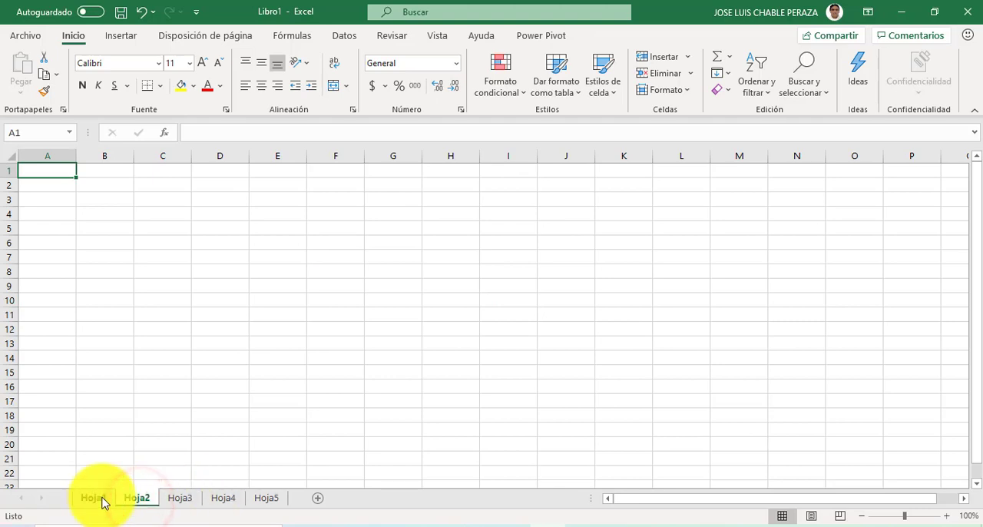
left_click(102, 499)
left_click(181, 499)
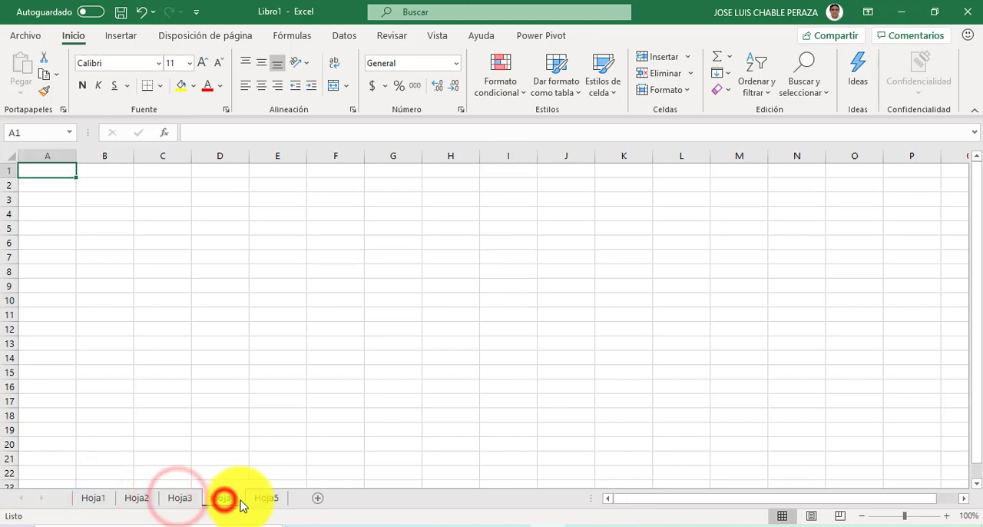
left_click(224, 499)
left_click(269, 499)
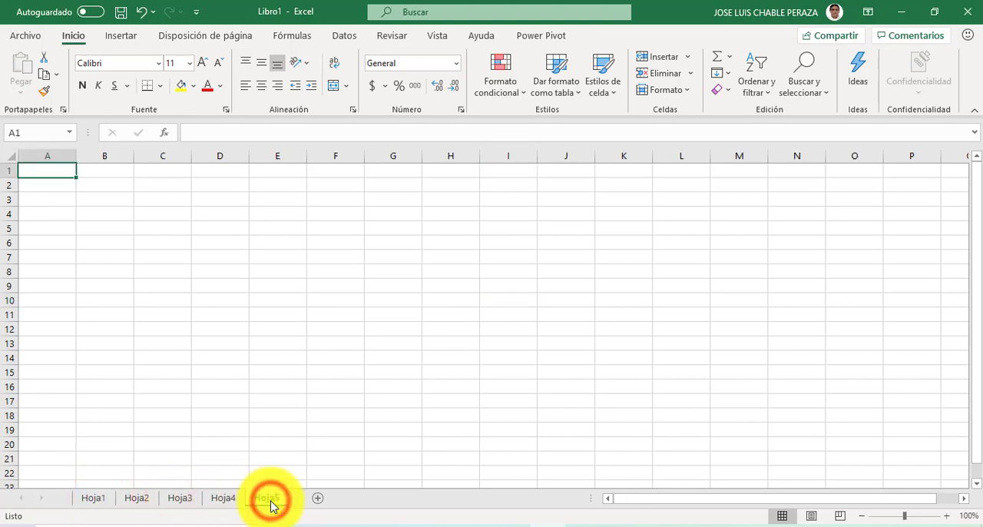
Step: Go back through Hoja4 and Hoja3 to Hoja1, and select sheets Hoja1 to Hoja3 as a group
left_click(222, 501)
left_click(174, 501)
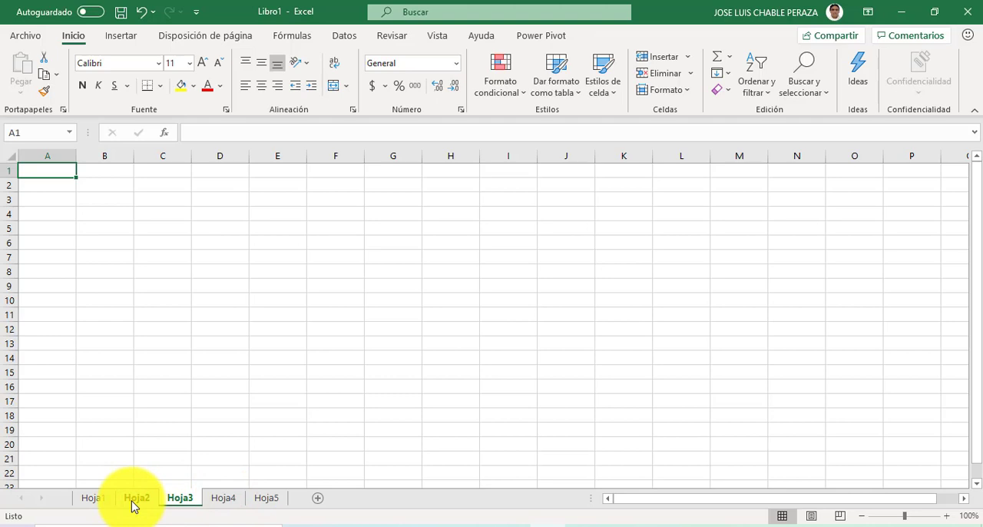
left_click(93, 498)
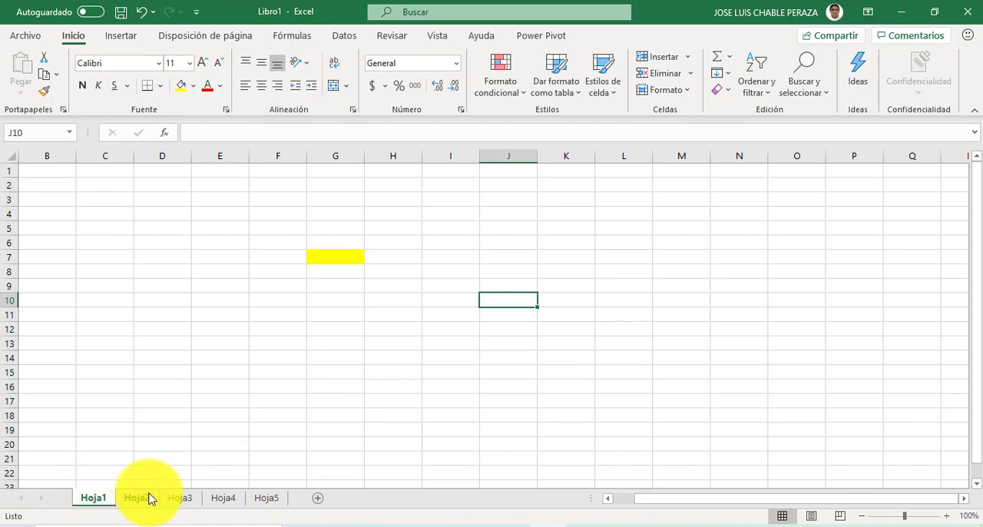
left_click(181, 499, "shift")
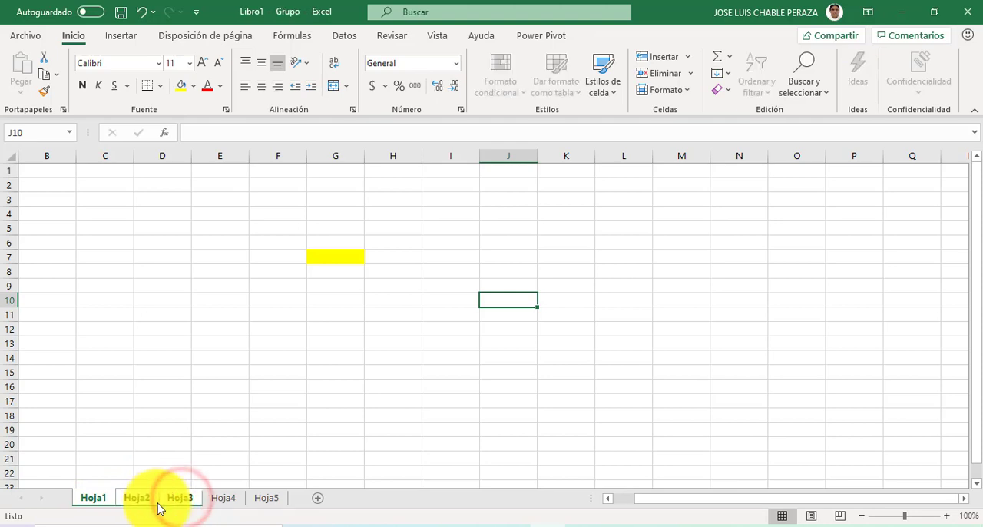
Step: Open Hoja4 on its own and set its sheet tab colour to standard green
left_click(226, 499)
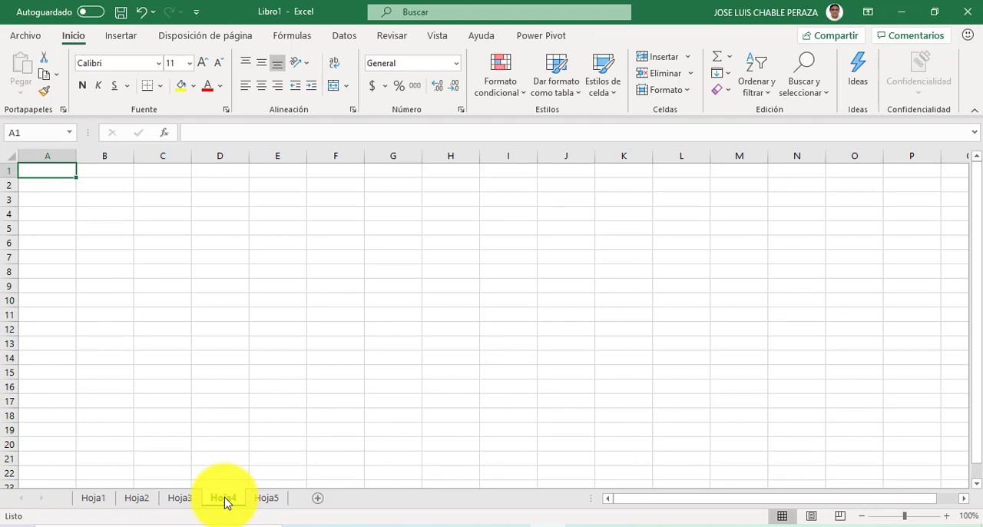
right_click(226, 502)
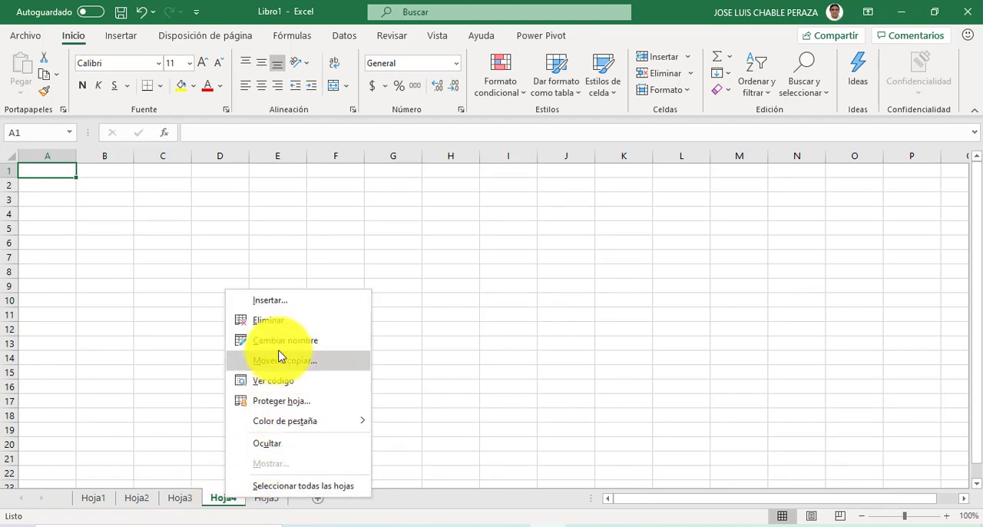
mouse_move(291, 433)
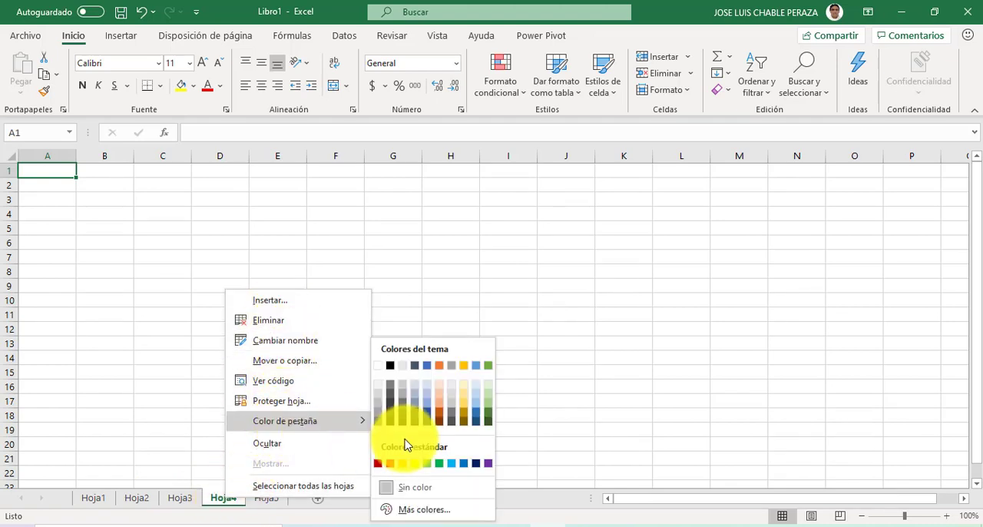
left_click(445, 464)
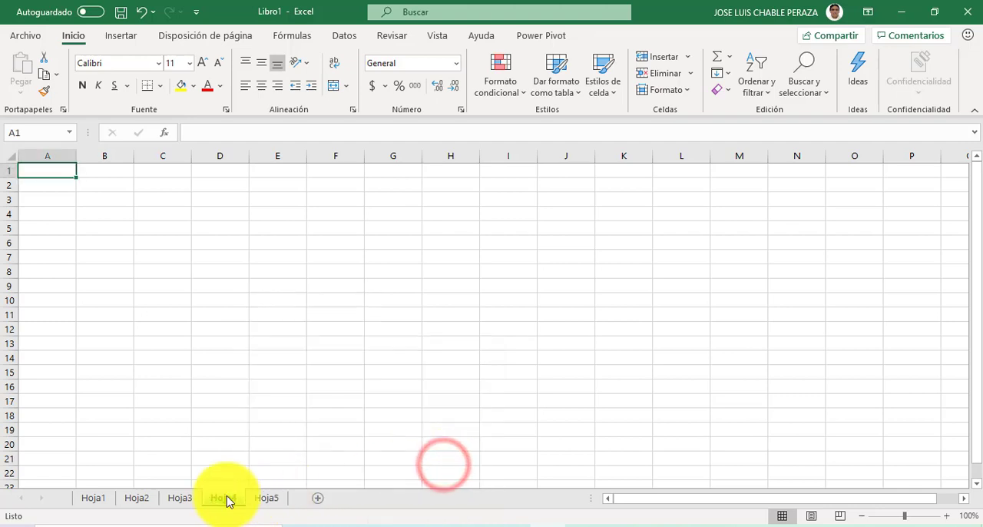
Step: Open Hoja3 and set its sheet tab colour to a darker blue theme shade
left_click(182, 499)
right_click(183, 500)
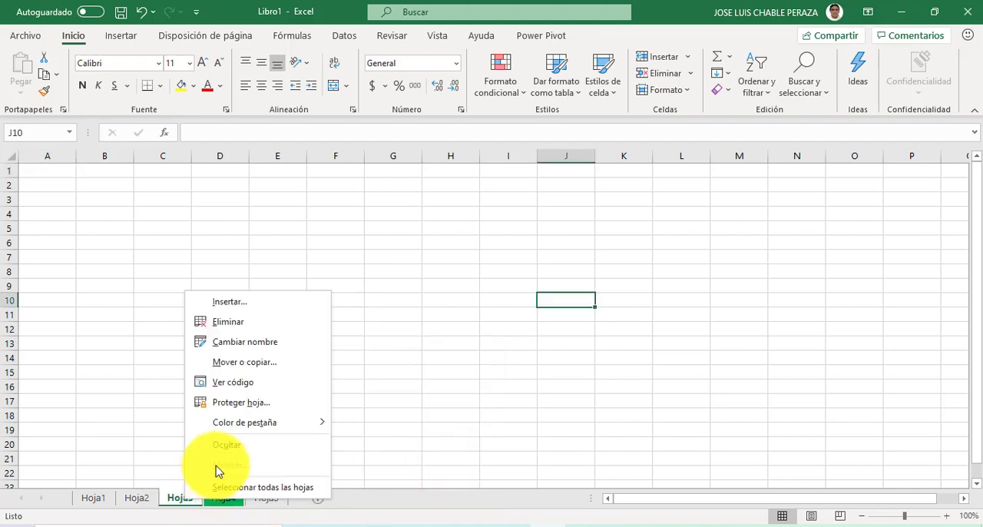
mouse_move(239, 432)
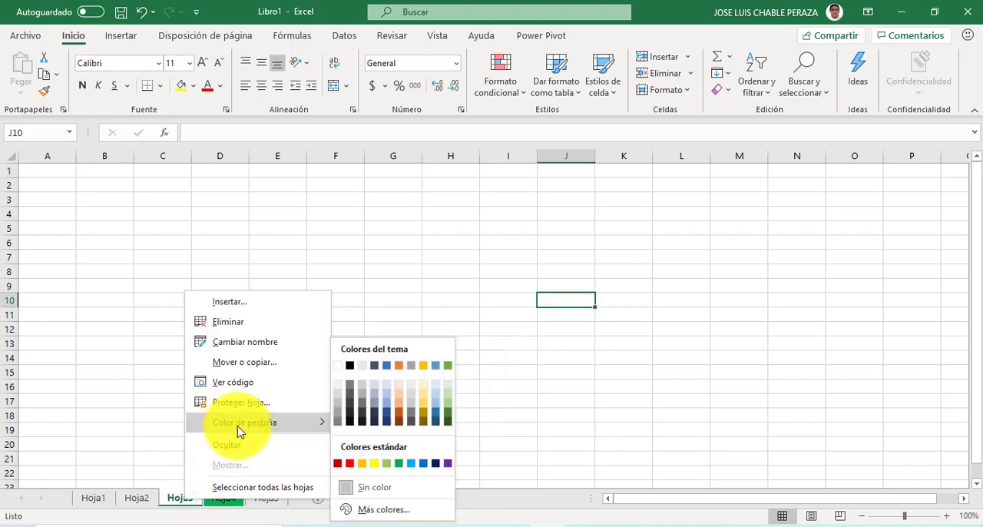
left_click(435, 413)
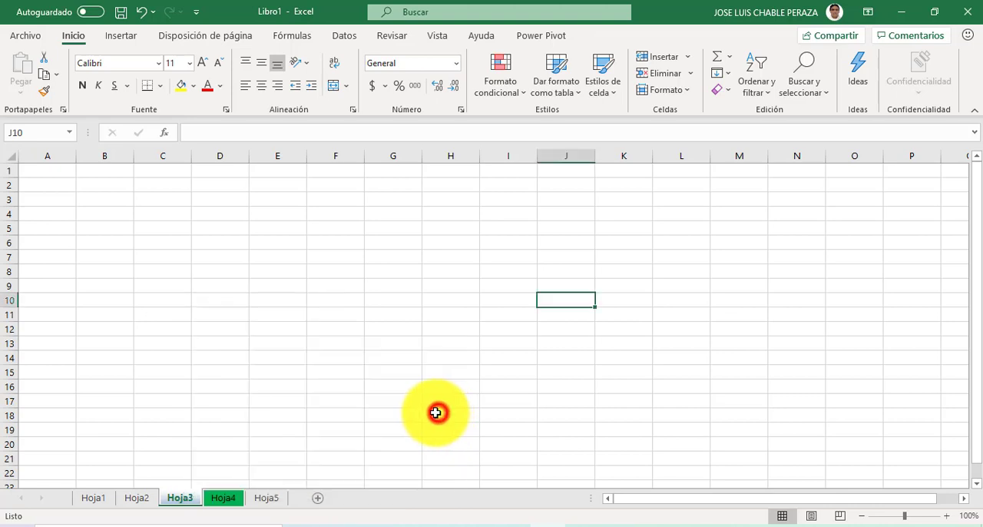
Step: Return to Hoja1 by way of Hoja2 and select the whole of column C, column G, and column C again
left_click(142, 499)
left_click(98, 501)
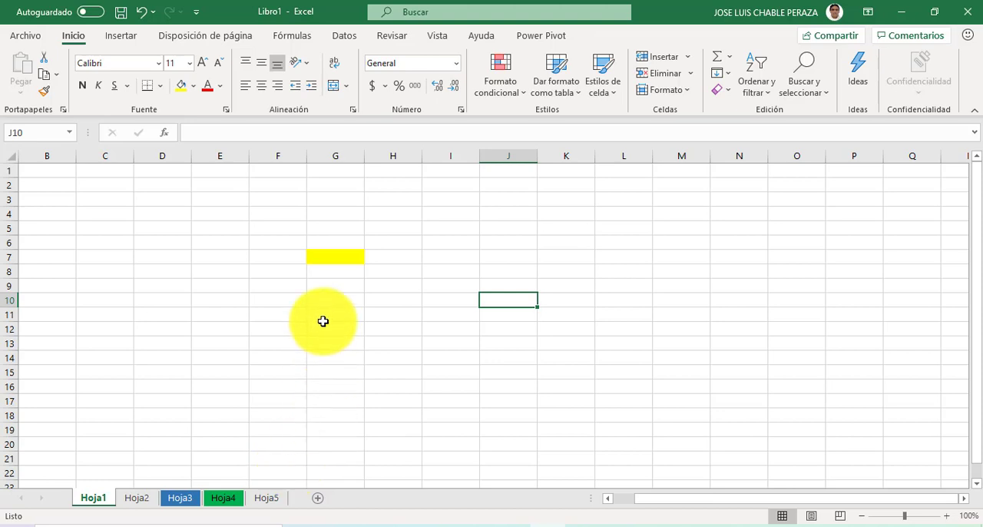
left_click(112, 155)
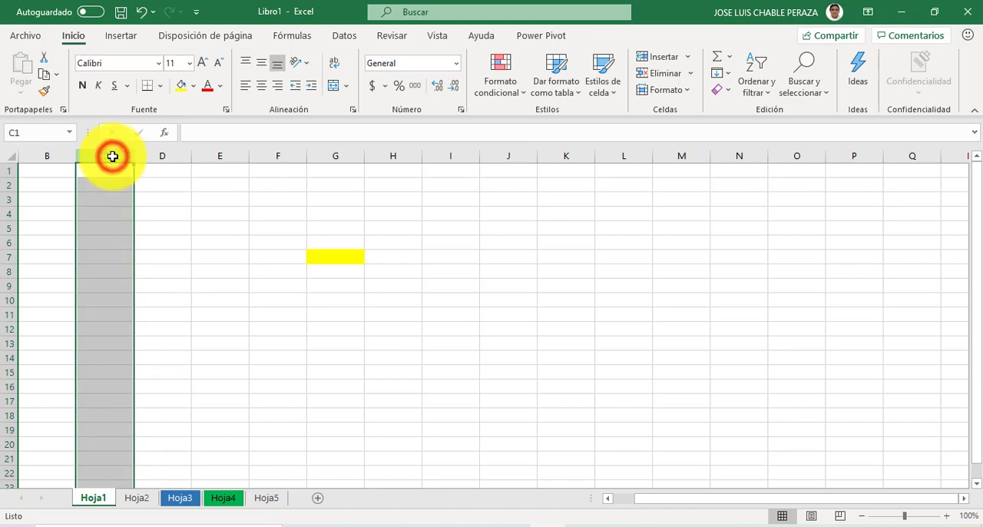
left_click(341, 153)
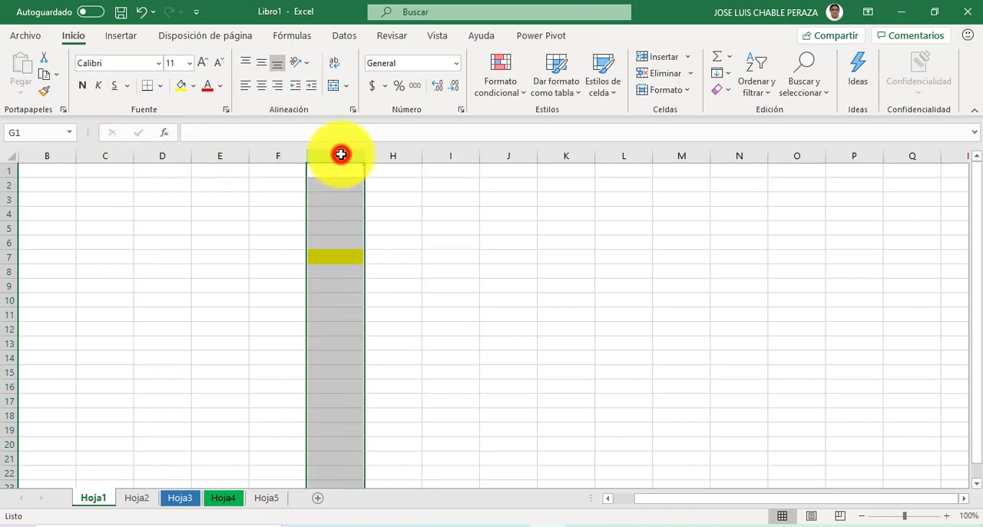
left_click(108, 155)
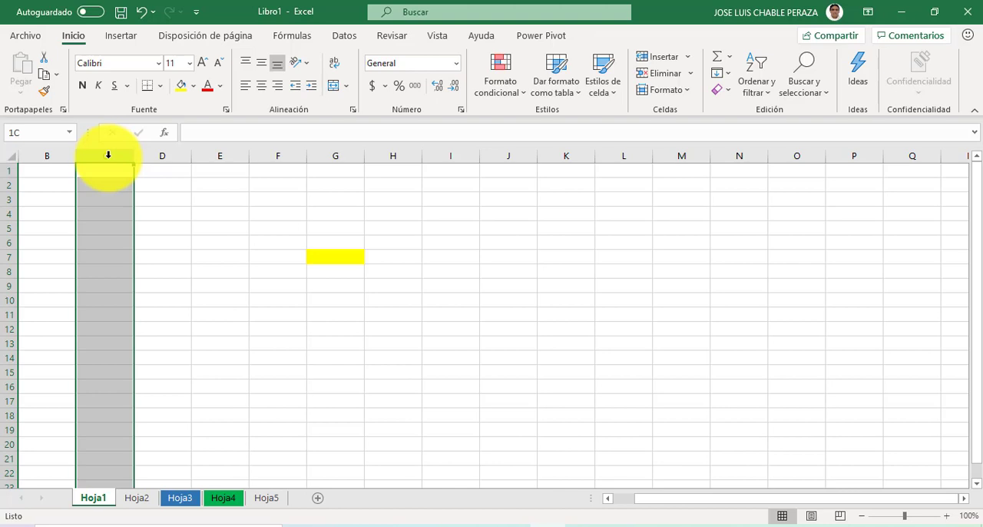
mouse_move(108, 158)
left_mouse_down()
mouse_move(339, 152)
mouse_move(120, 167)
left_mouse_up()
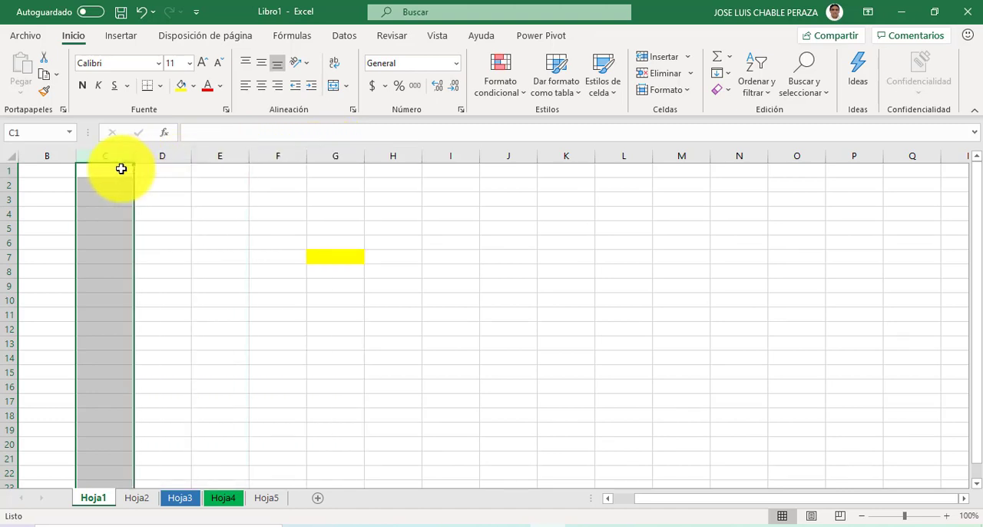
Step: Select cell C1 and the whole of column C, and move that column by its border onto column H
left_click(115, 170)
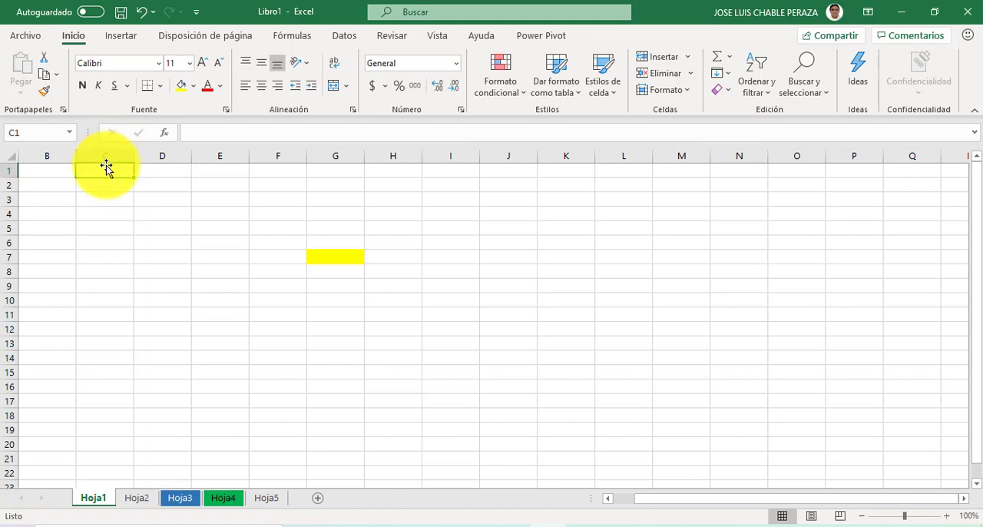
left_click(107, 154)
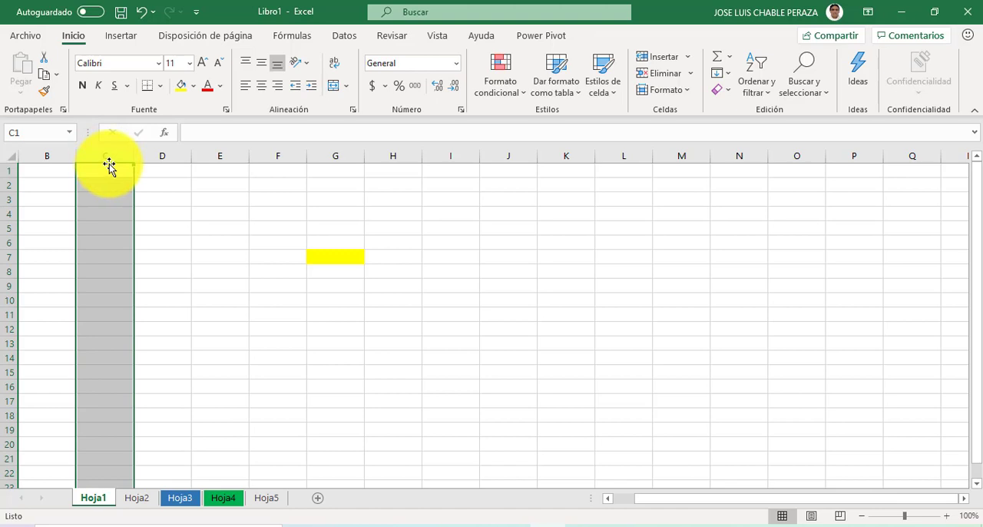
left_click_drag(109, 165, 369, 169)
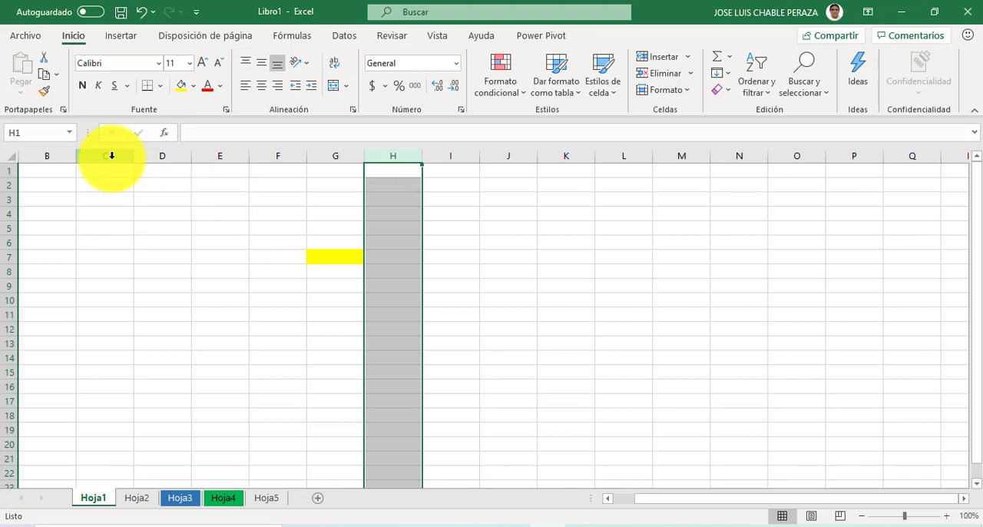
Step: Select columns C through G together, first starting from C and again starting from G, clearing each selection with a single cell
left_click_drag(111, 155, 334, 160)
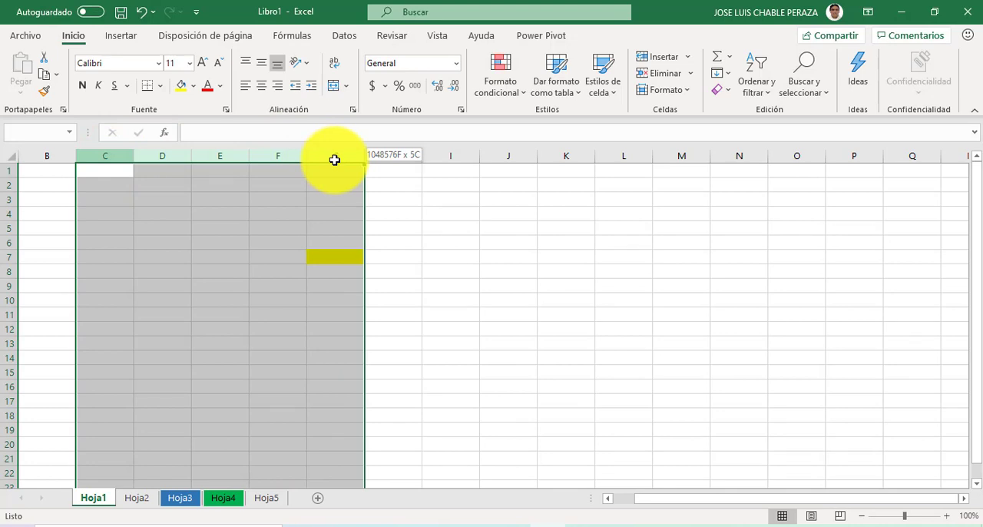
left_click_drag(334, 159, 334, 156)
left_click(554, 299)
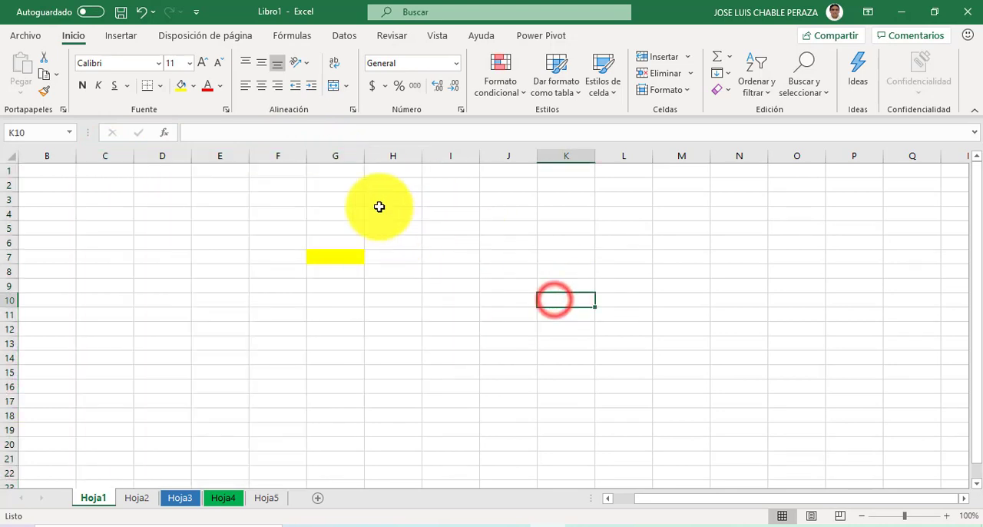
left_click_drag(341, 151, 116, 156)
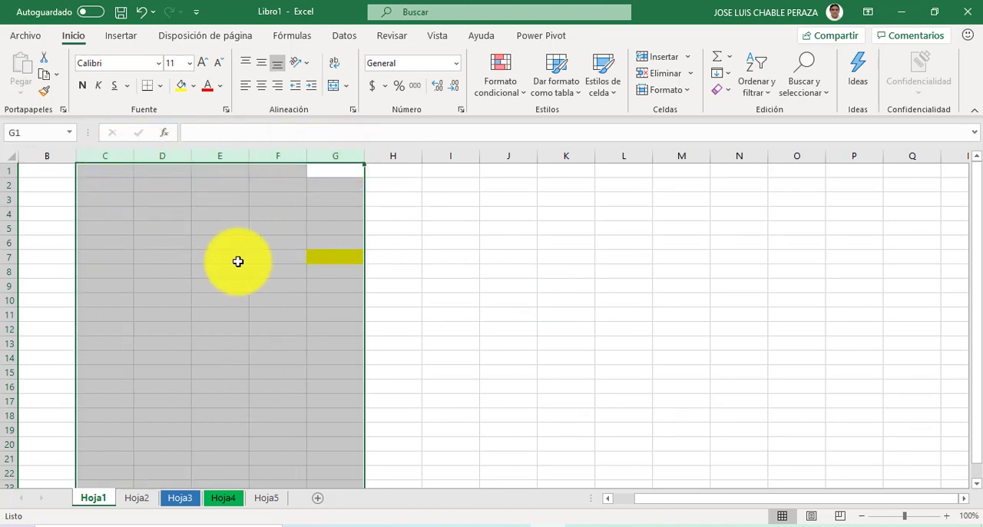
left_click(492, 242)
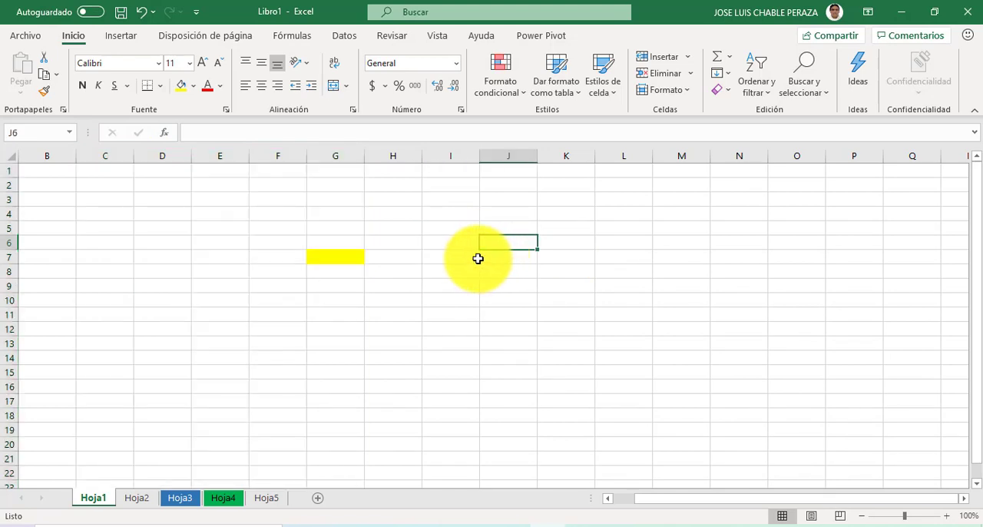
Step: Select the whole of row 3, and extend the selection to cover rows 3 through 11
left_click(6, 197)
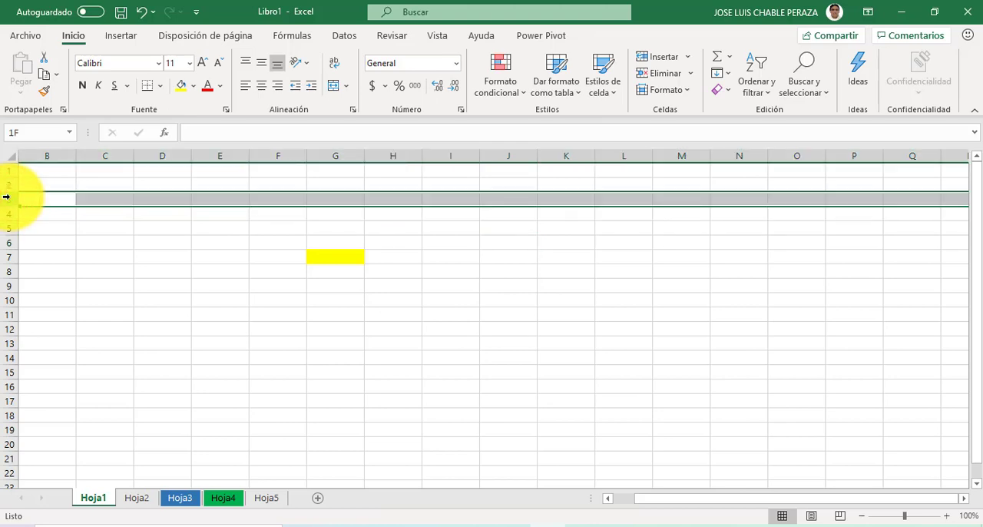
left_click_drag(10, 197, 11, 311)
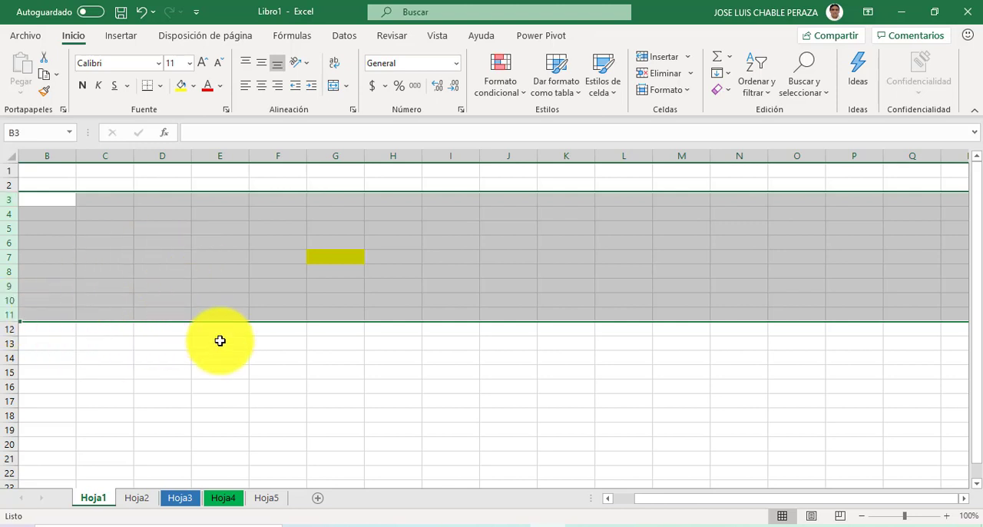
Step: Clear the row selection and select the block of cells from I3 to L13, and again from I3 to L14
left_click(472, 384)
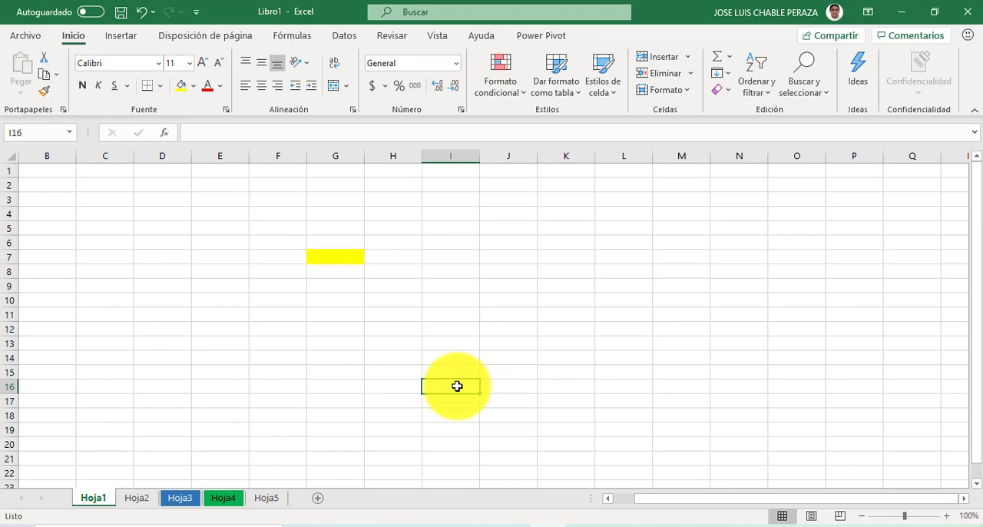
left_click(428, 198)
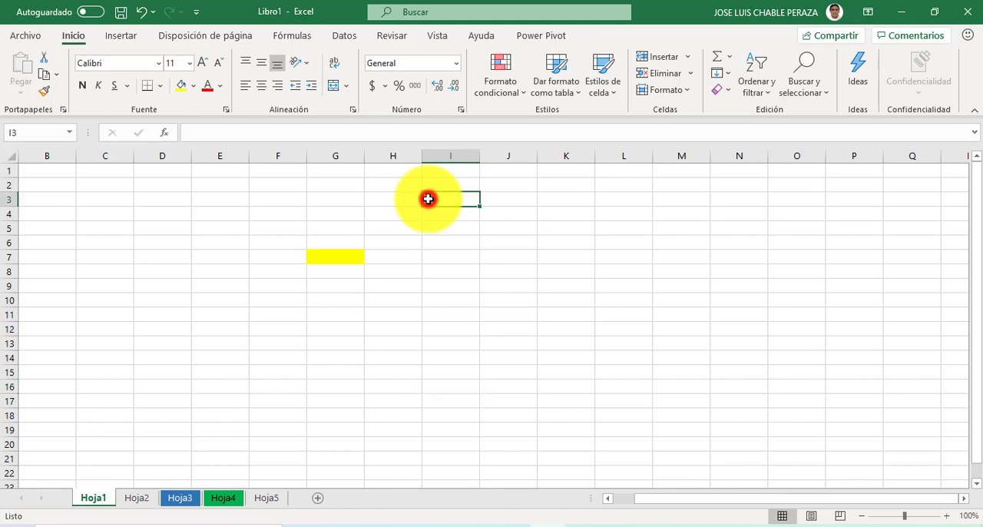
mouse_move(430, 199)
left_mouse_down()
mouse_move(627, 232)
mouse_move(630, 340)
left_mouse_up()
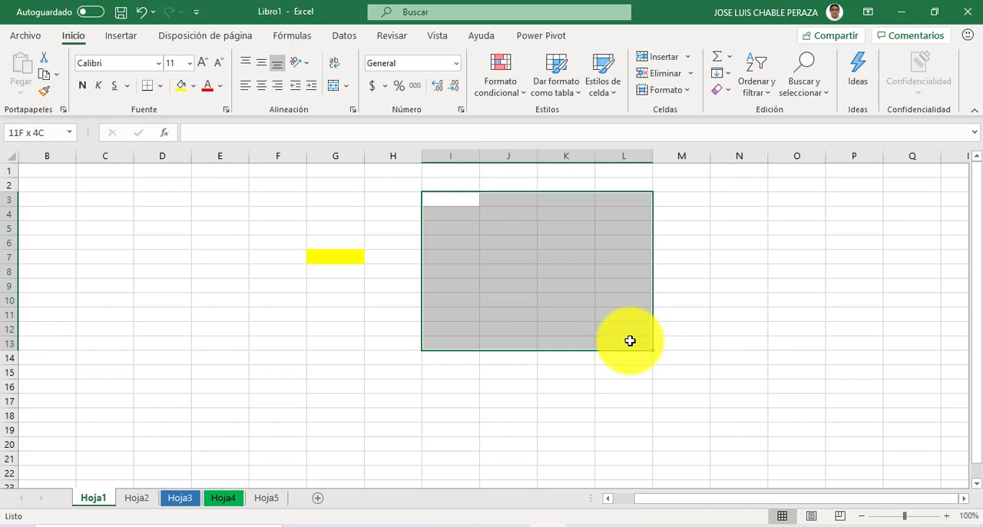
left_click_drag(629, 340, 629, 341)
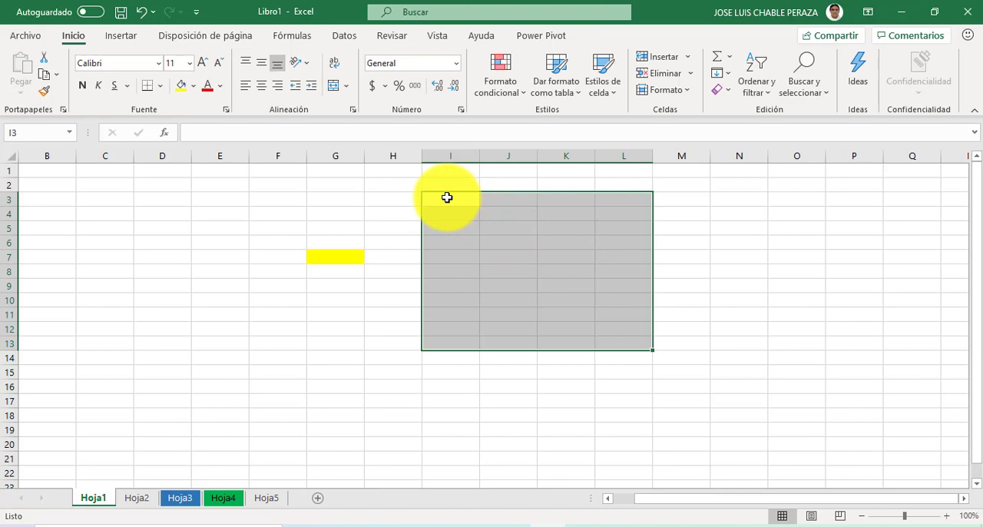
left_click_drag(447, 197, 638, 351)
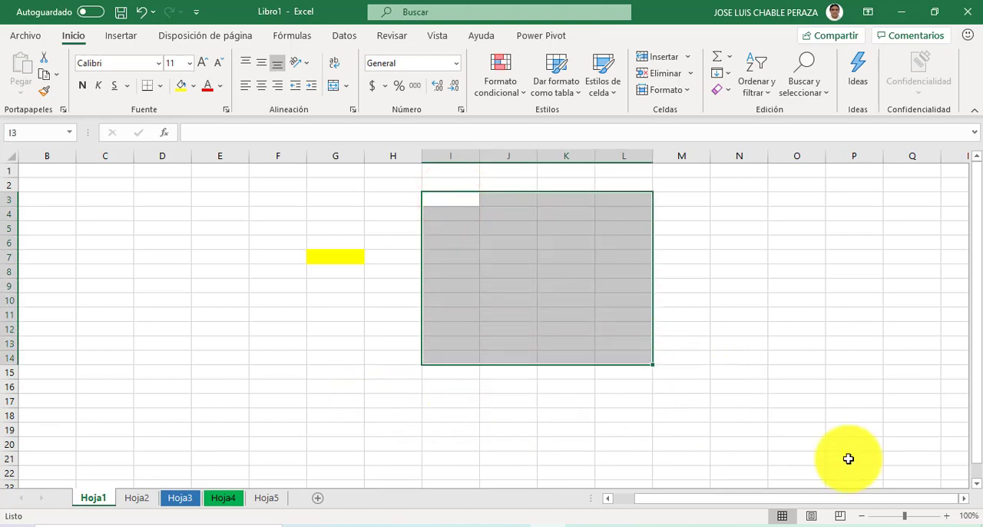
Step: Select the block of cells in reverse from M16 up to I5, and clear the selection with cell G13
left_click(763, 401)
left_click_drag(687, 387, 454, 222)
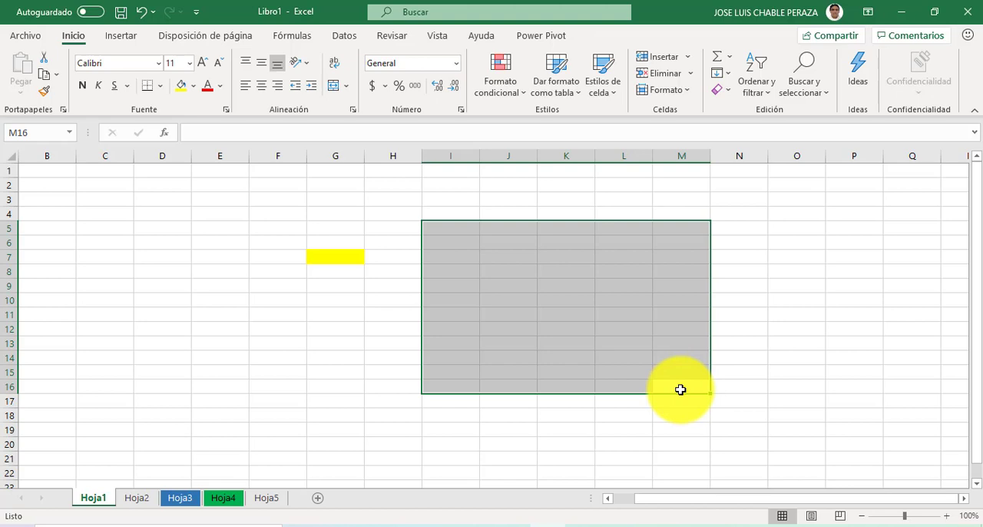
left_click(362, 339)
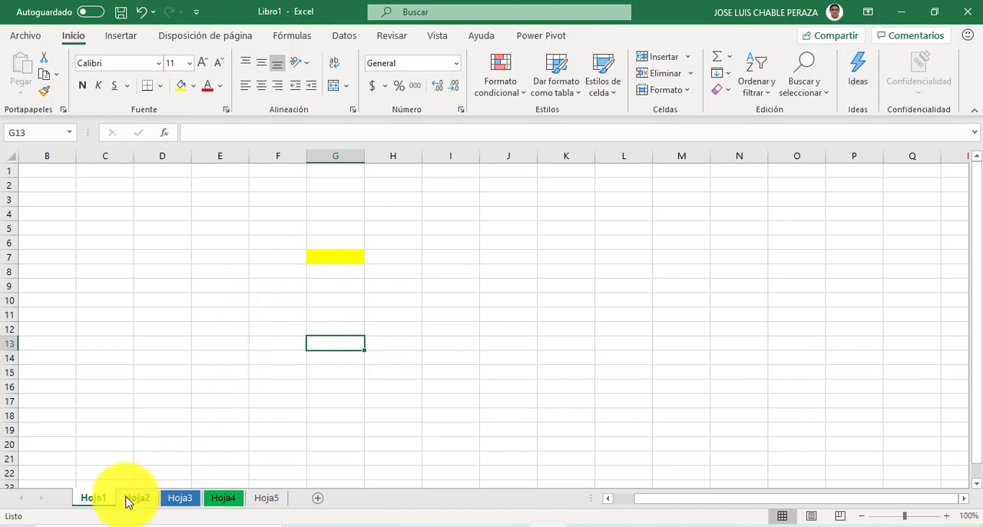
Step: Visit the sheets Hoja3, Hoja5 and Hoja1, and group the consecutive sheets Hoja2 through Hoja4
left_click(168, 501)
left_click(265, 499)
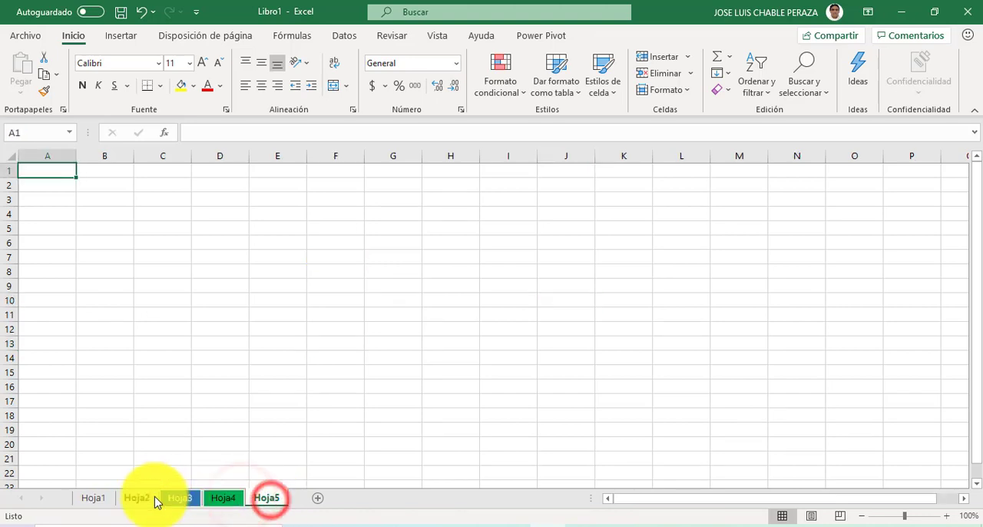
left_click(99, 500)
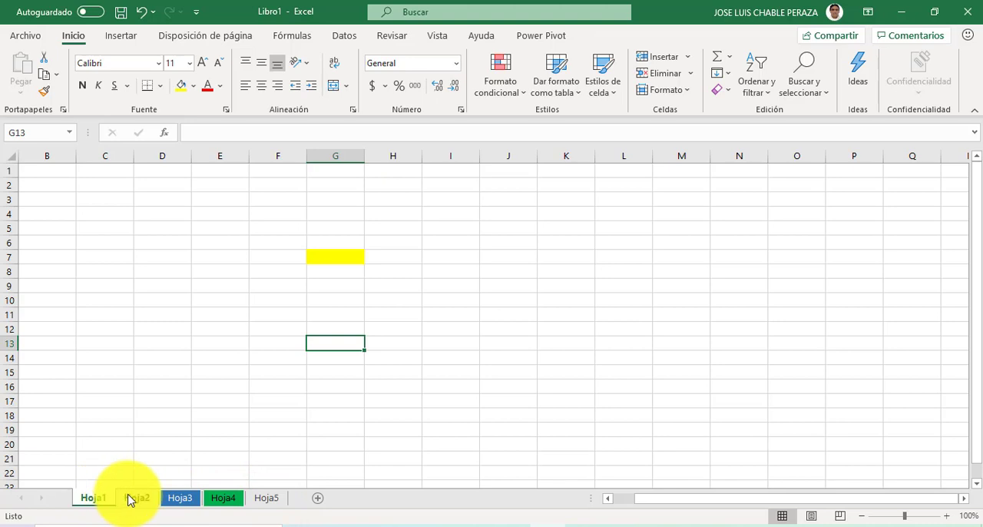
left_click(128, 500)
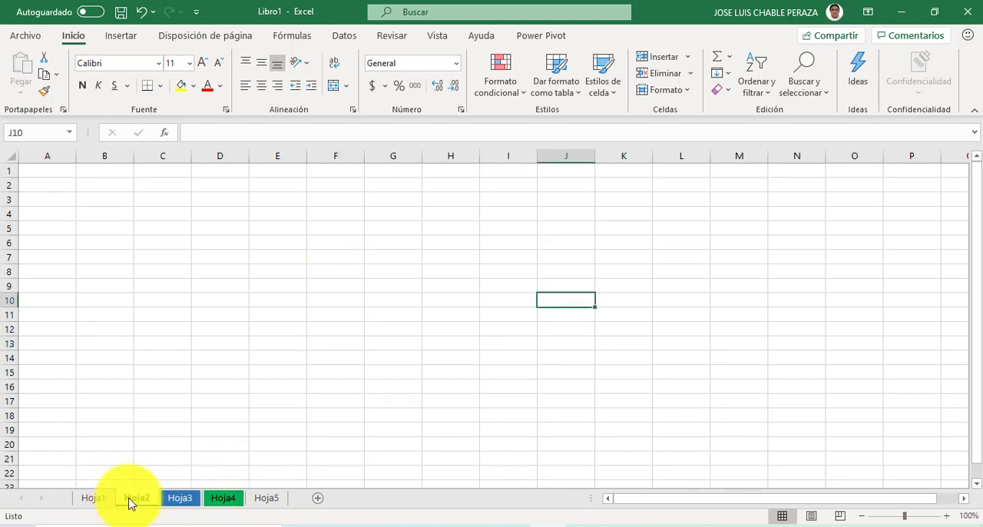
left_click(220, 501, "shift")
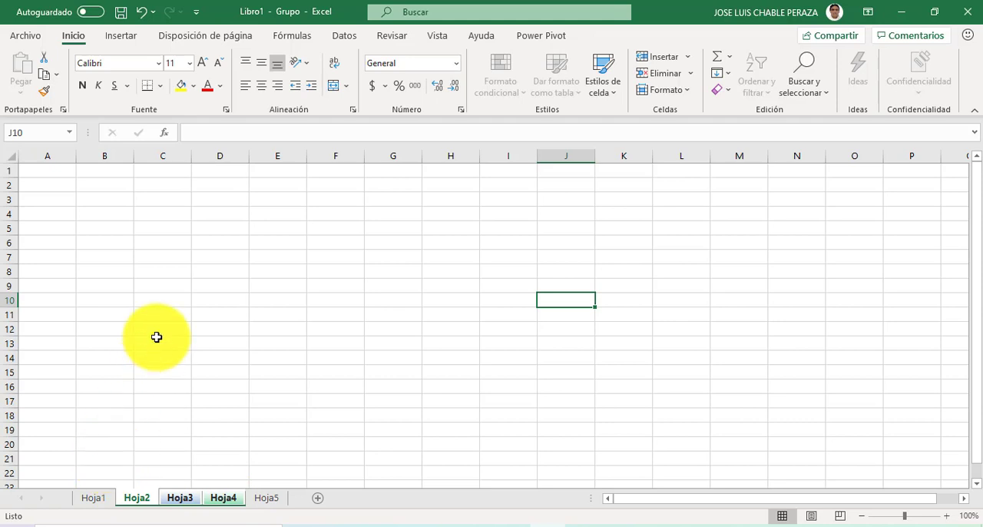
Step: Select the non-adjacent columns B, E and H together, and clear the selection with cell G14
left_click(190, 261)
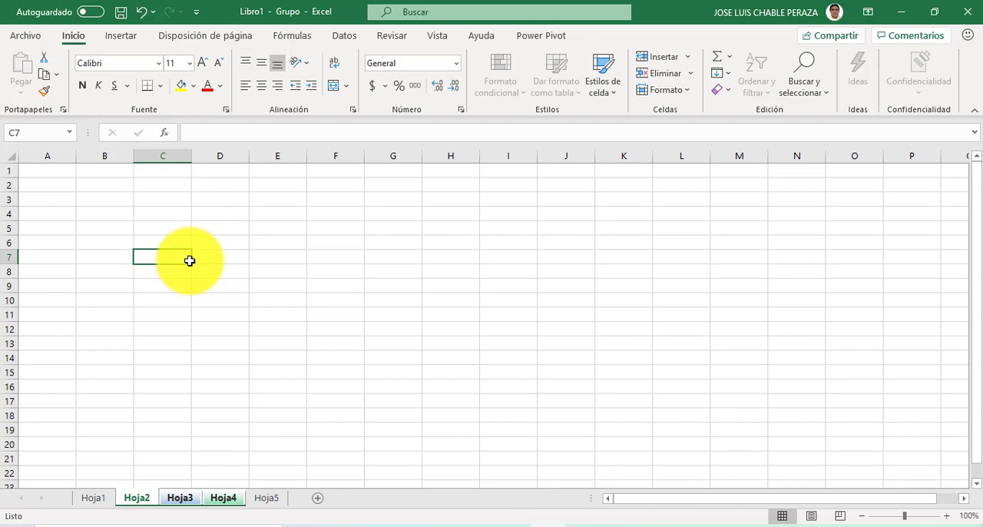
left_click(110, 155)
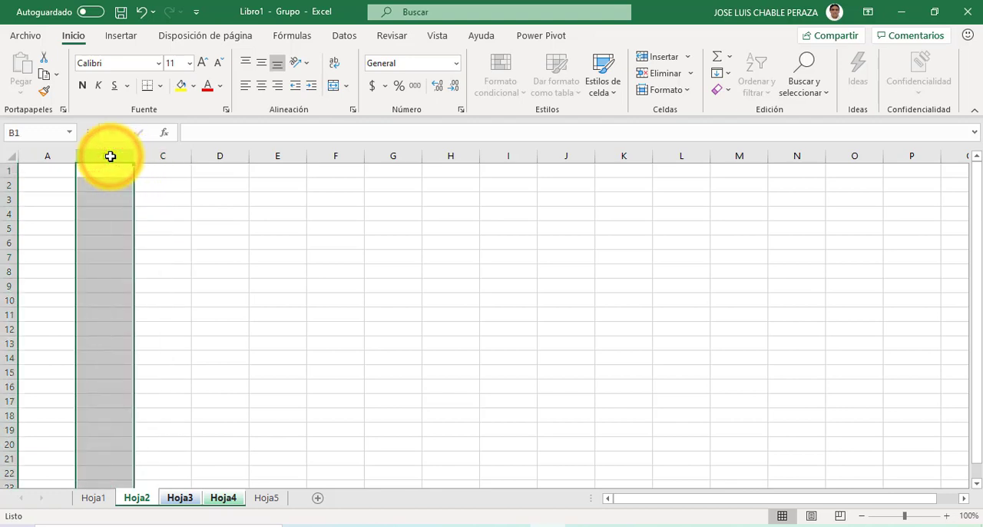
left_click(281, 156, "ctrl")
left_click(436, 157, "ctrl")
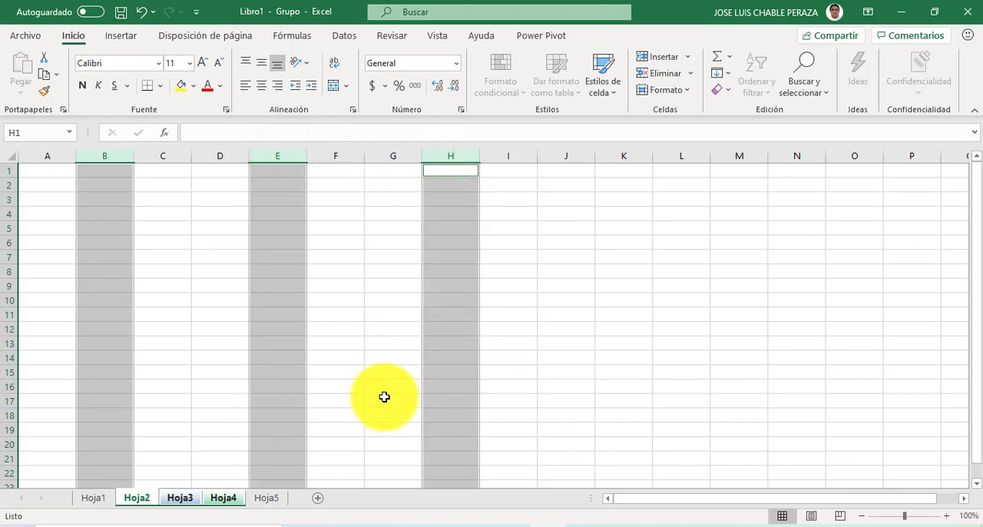
left_click(393, 355)
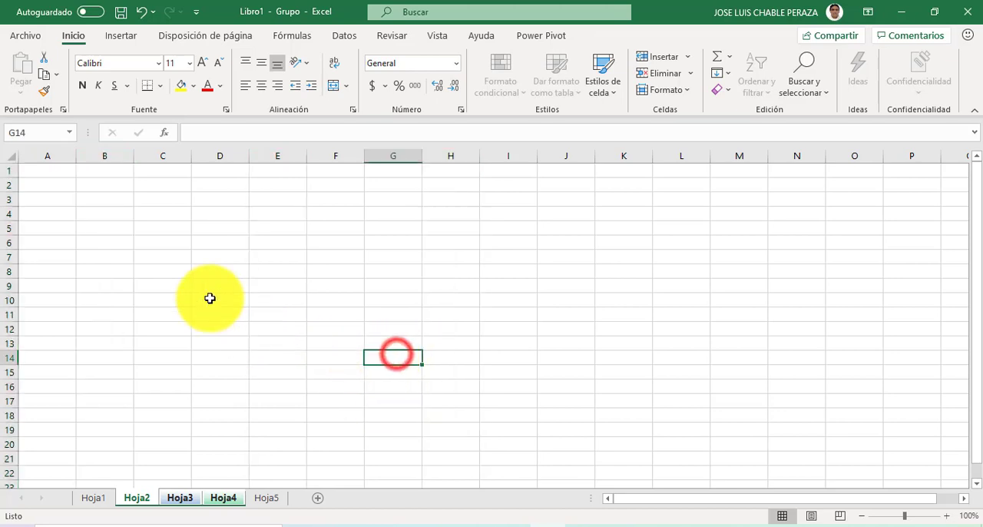
left_click(109, 156)
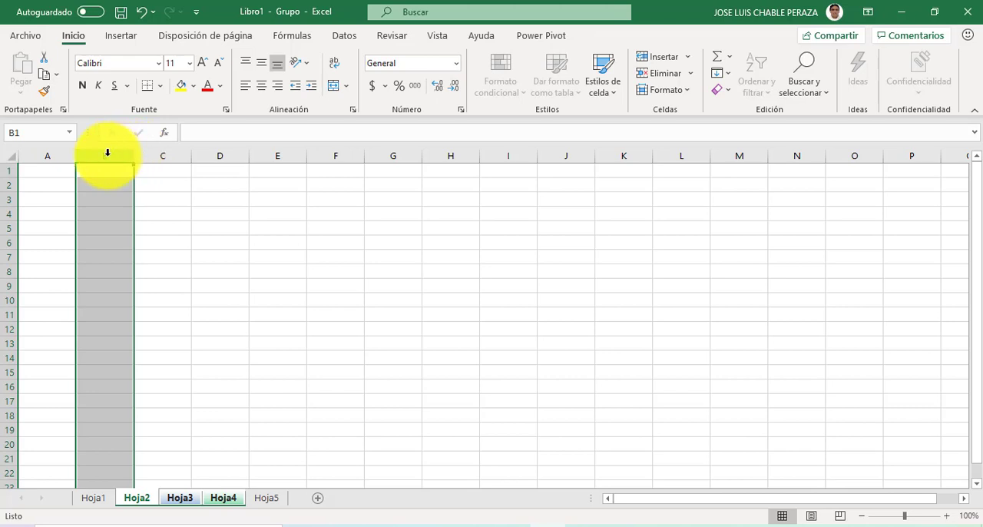
left_click_drag(107, 153, 134, 166)
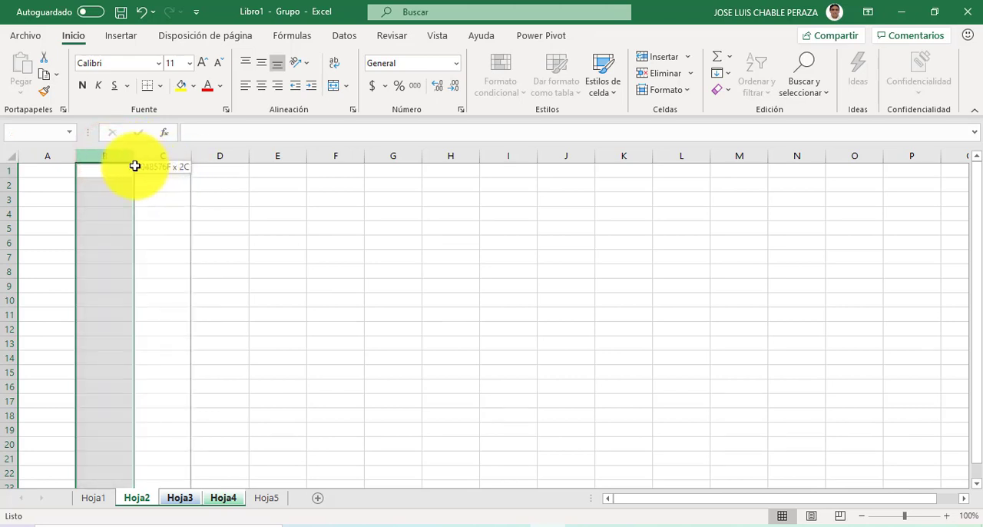
left_click(132, 169)
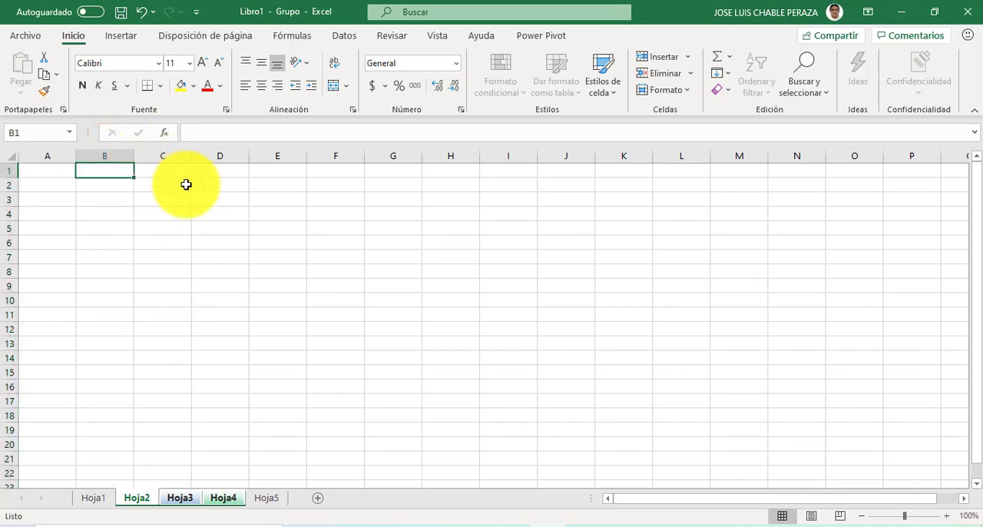
Step: Fill the non-adjacent columns B, E, G and I with yellow together, and undo the fill
left_click(115, 153)
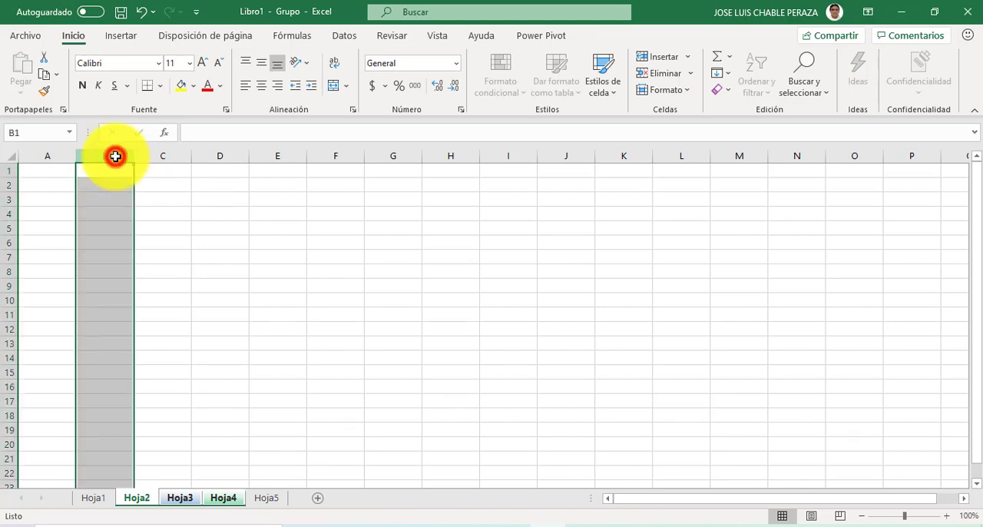
left_click(269, 153, "ctrl")
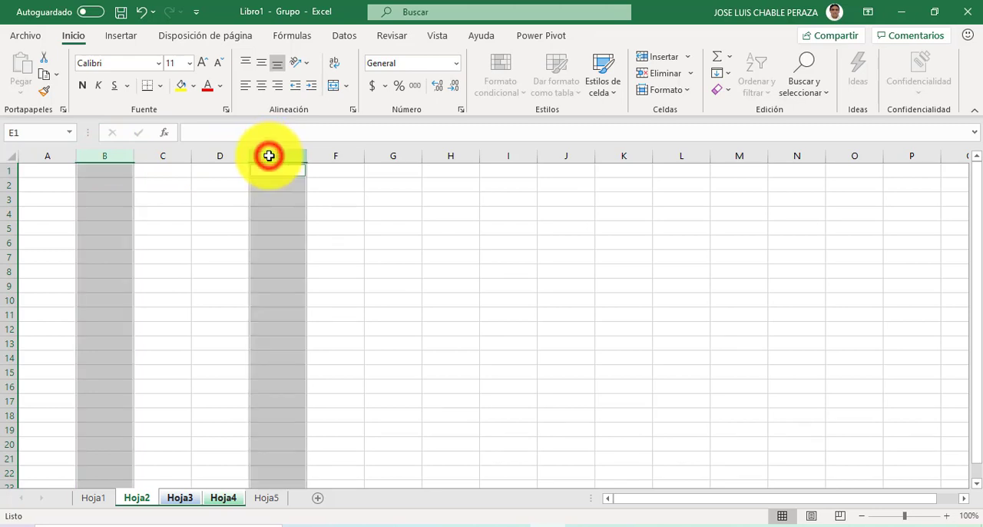
left_click(379, 155, "ctrl")
left_click(511, 157, "ctrl")
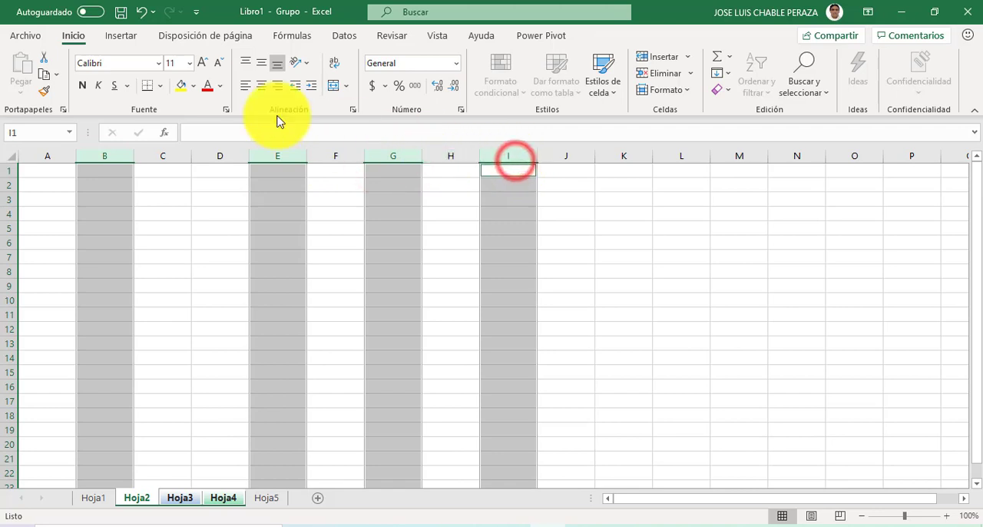
left_click(182, 90)
left_click(556, 244)
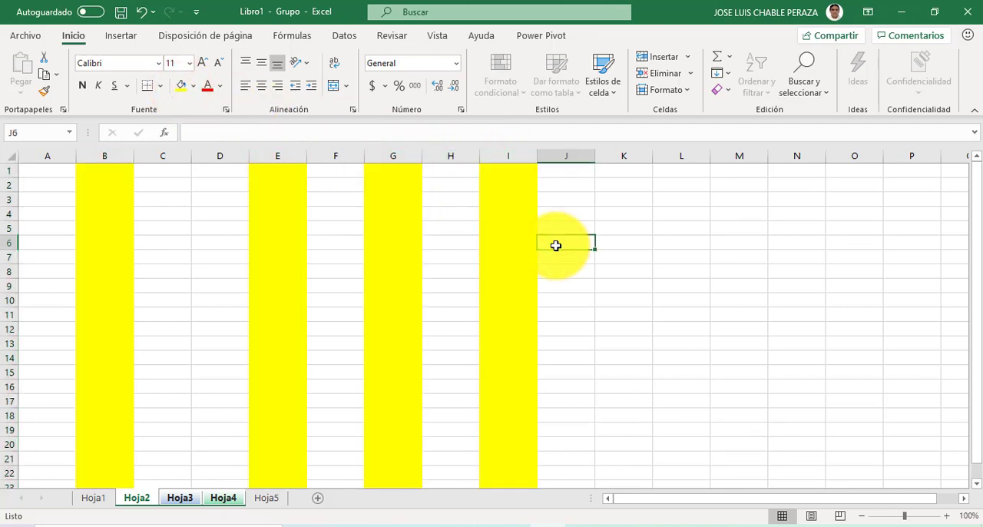
key("ctrl+z")
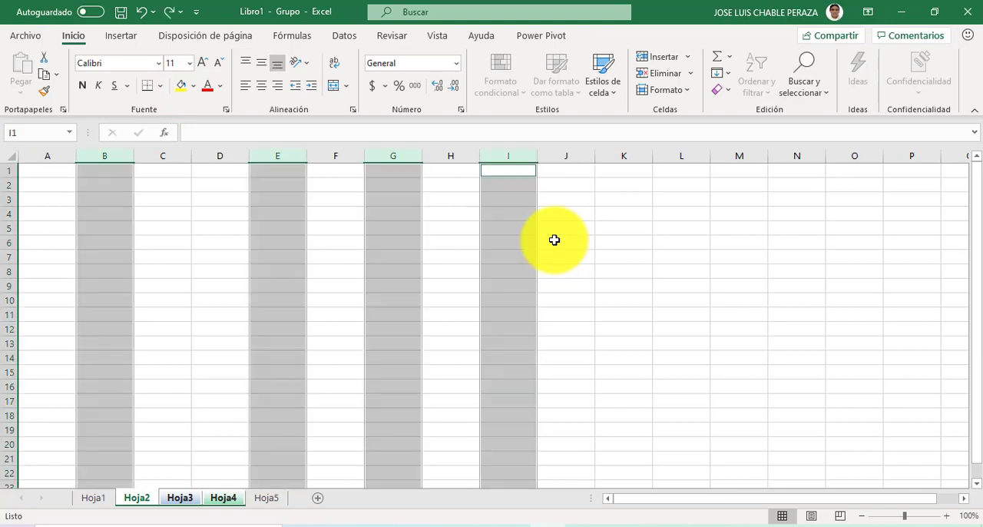
left_click(508, 240)
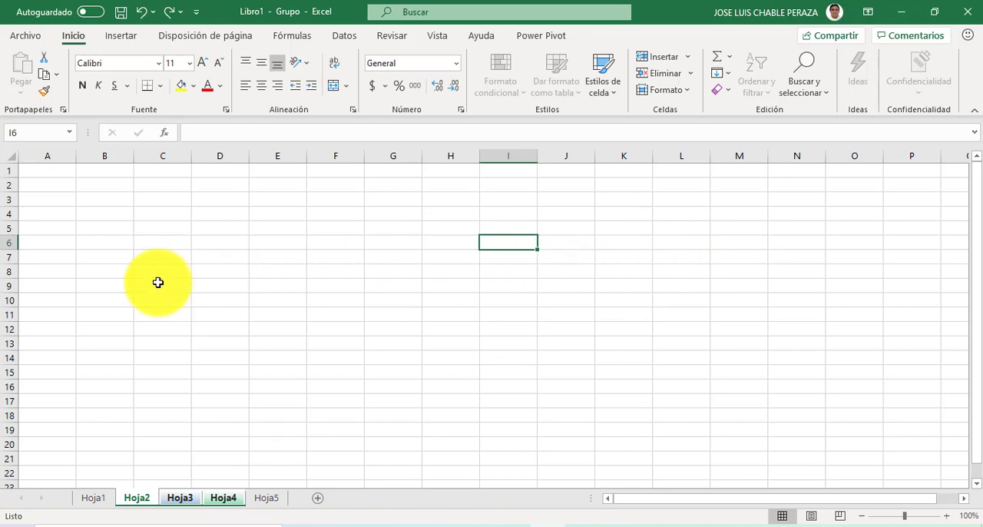
Step: Apply all borders to the non-adjacent rows 2, 5, 10, 14 and 17 together, and undo the borders
left_click(5, 184)
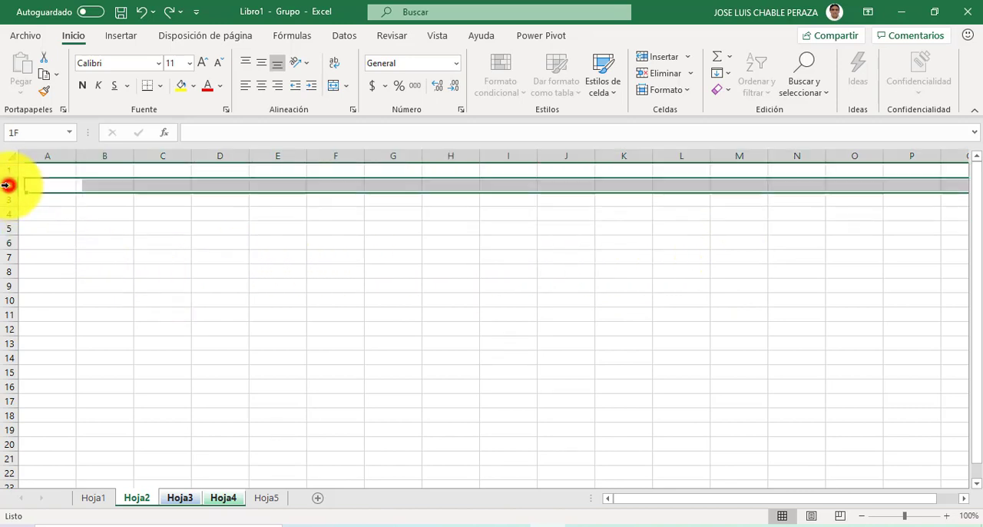
left_click(8, 228, "ctrl")
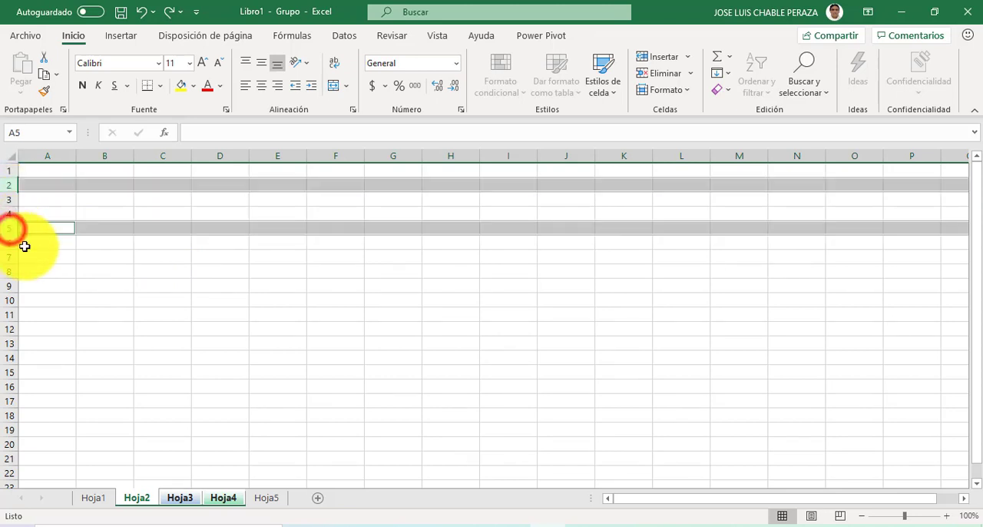
left_click(12, 300, "ctrl")
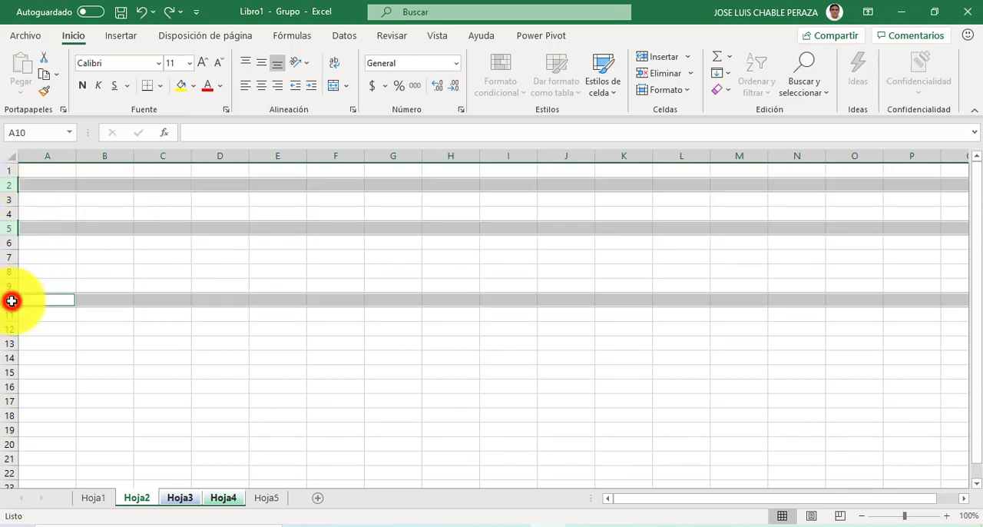
left_click(7, 358, "ctrl")
left_click(8, 399, "ctrl")
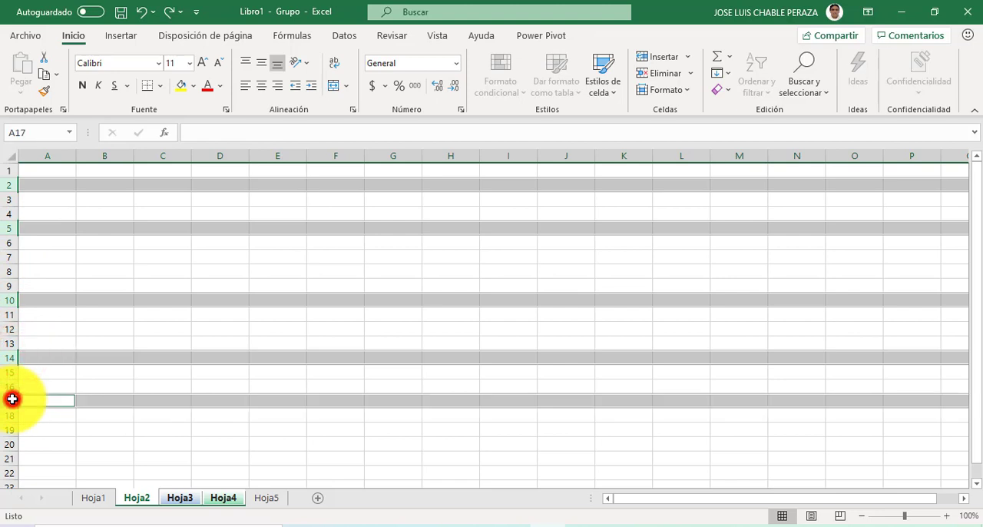
left_click(160, 91)
left_click(179, 232)
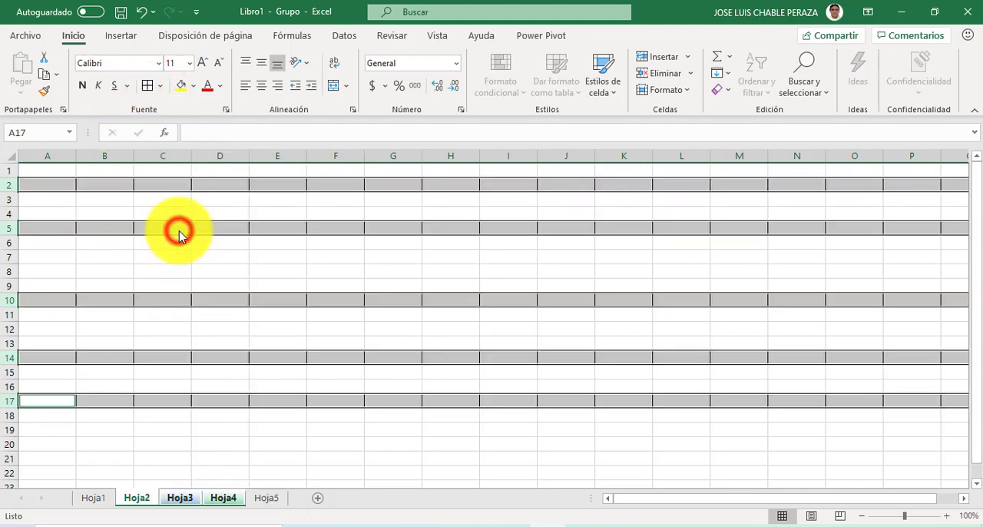
left_click(405, 254)
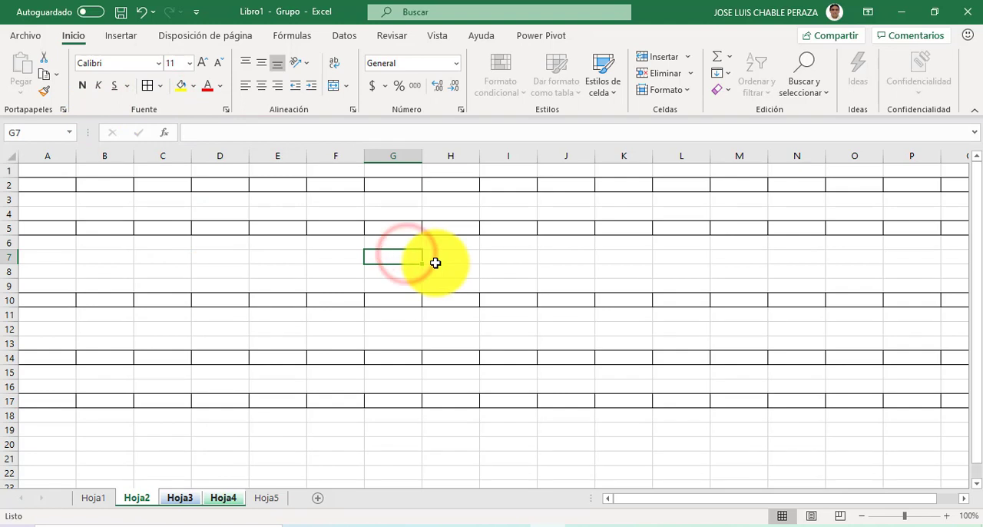
left_click(142, 12)
left_click(273, 200)
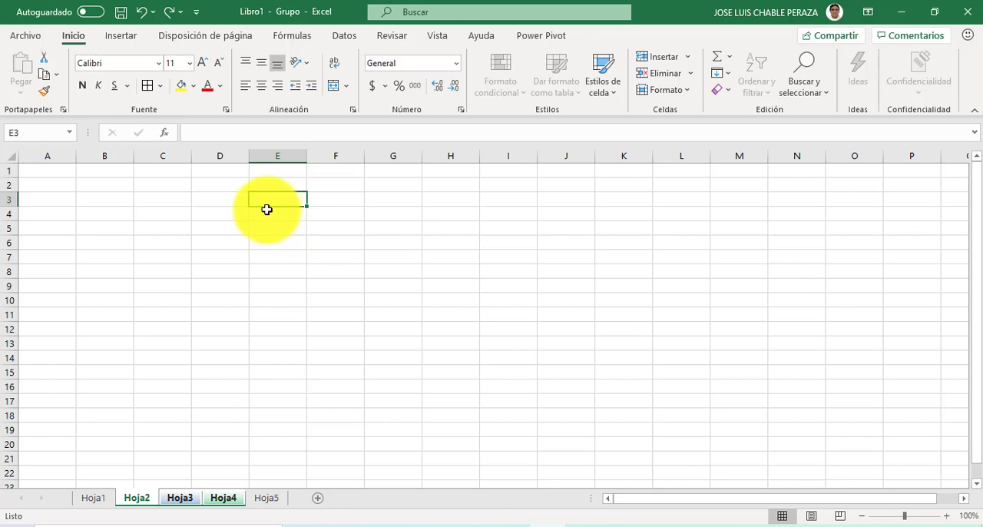
Step: Select the non-adjacent cells D3, F7, E10 and I5 together
left_click(213, 200)
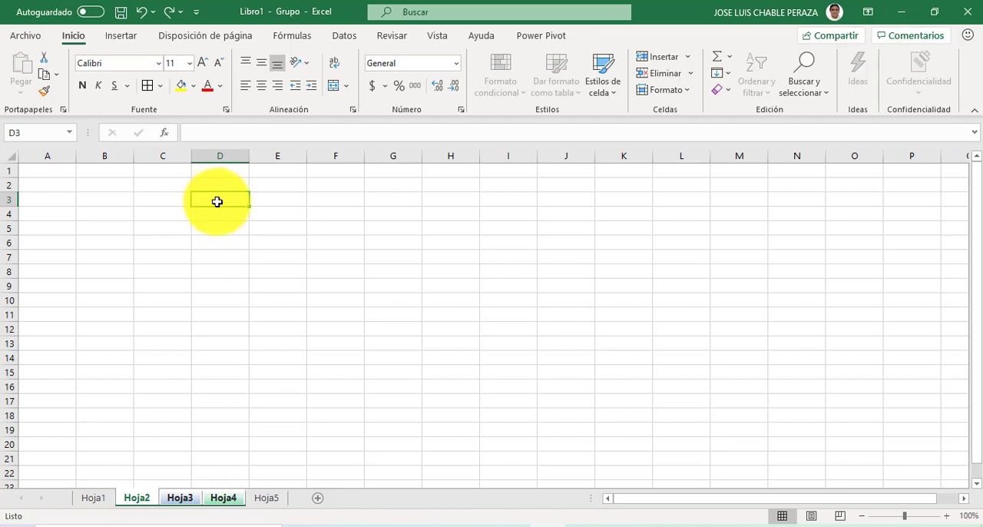
left_click(326, 256, "ctrl")
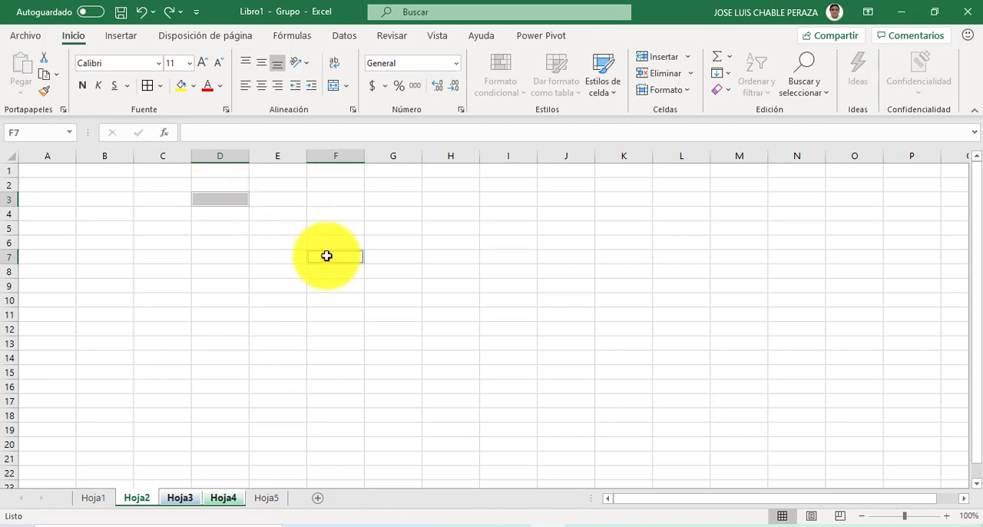
left_click(273, 303, "ctrl")
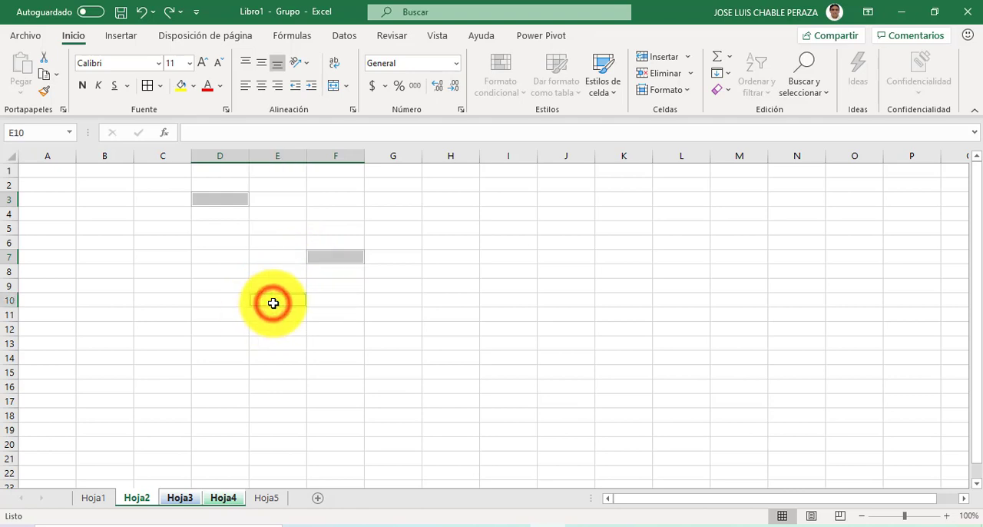
left_click(507, 229, "ctrl")
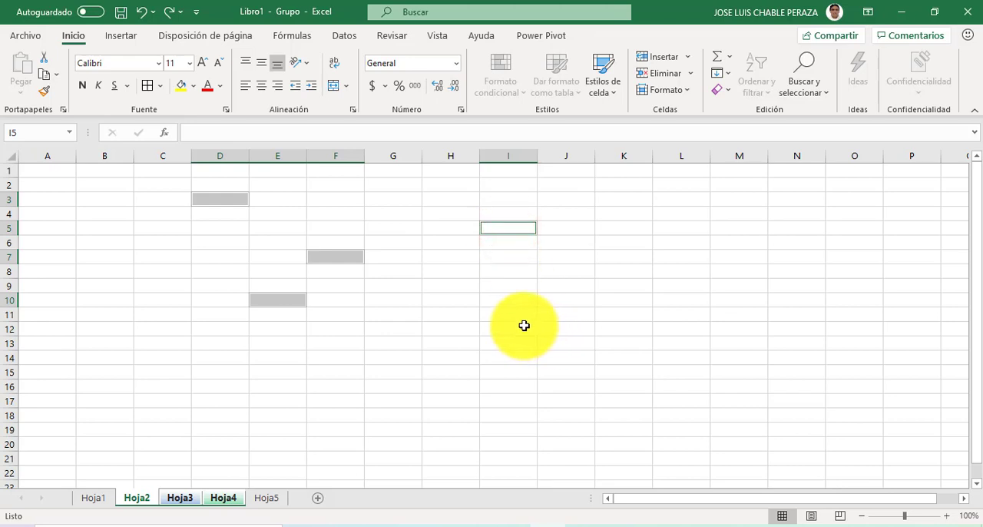
Step: Fill the selected non-adjacent cells D3, F7, E10 and I5 with yellow, and clear the selection with cell H9
left_click(181, 86)
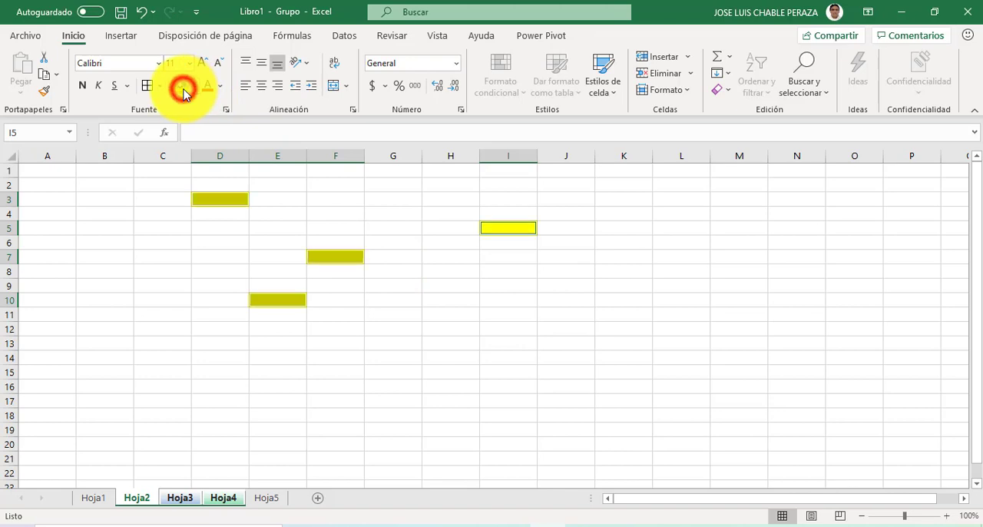
left_click(438, 290)
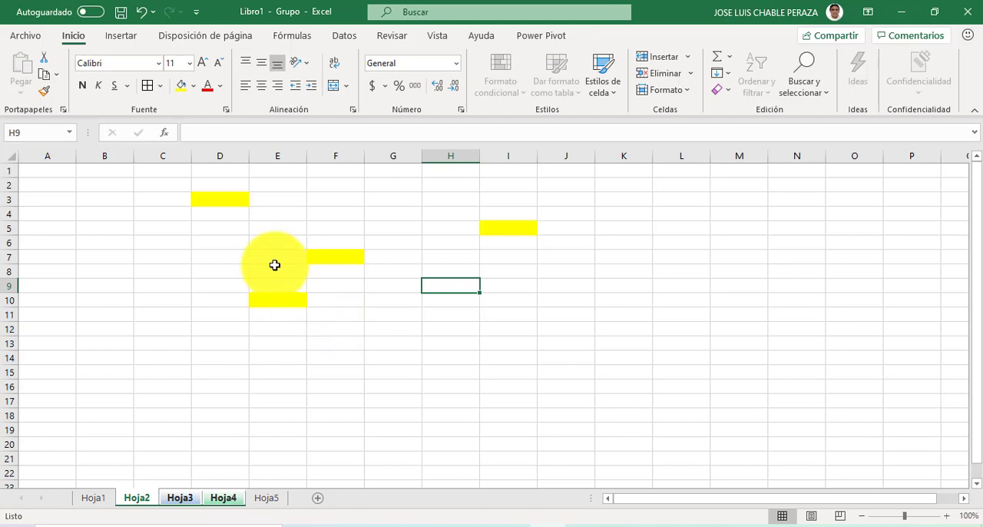
Step: Select the adjacent columns B through H as one range from its first and last column, and clear the selection with cell J8
left_click(96, 157)
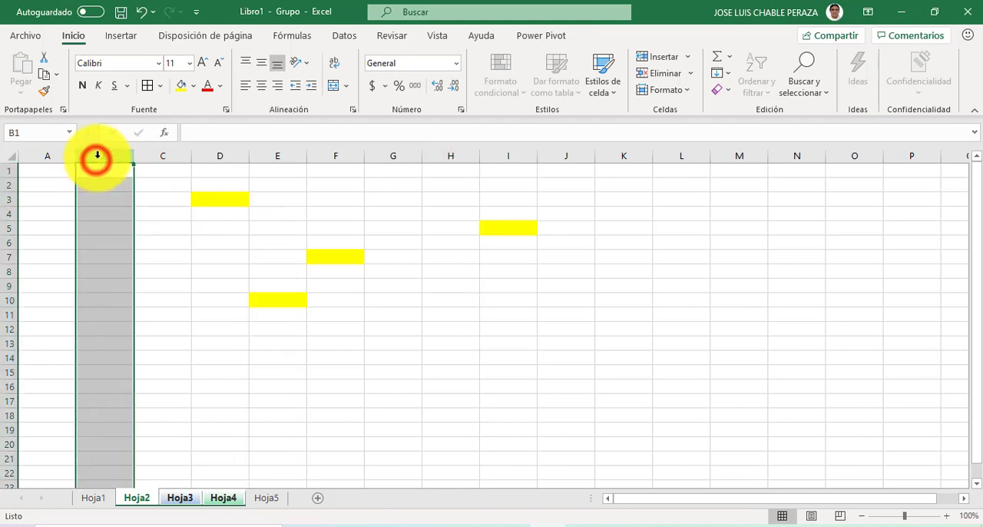
left_click(458, 157)
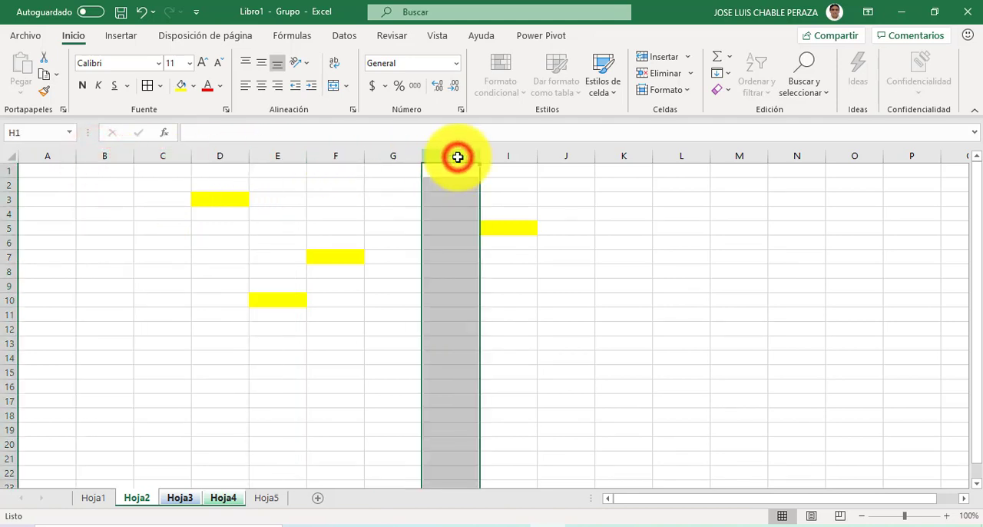
left_click(108, 155)
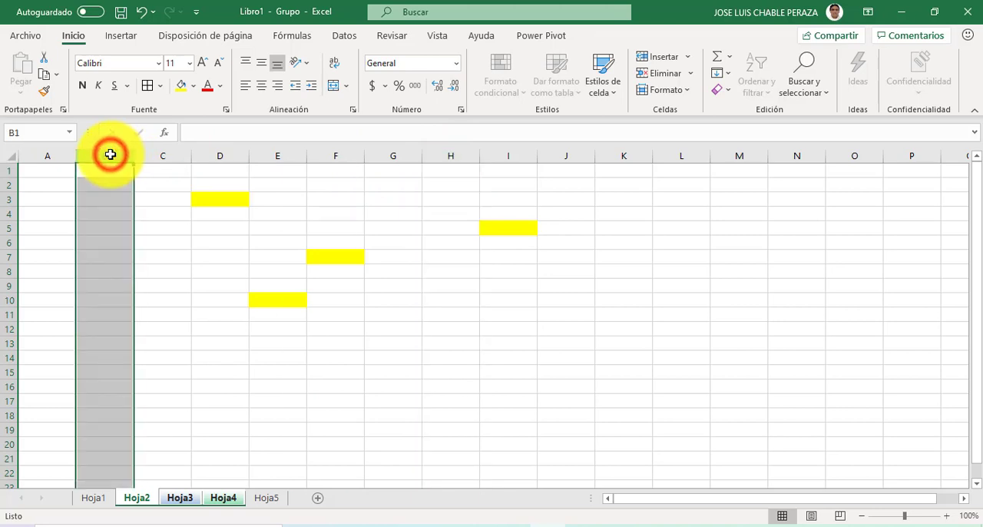
left_click(449, 154, "shift")
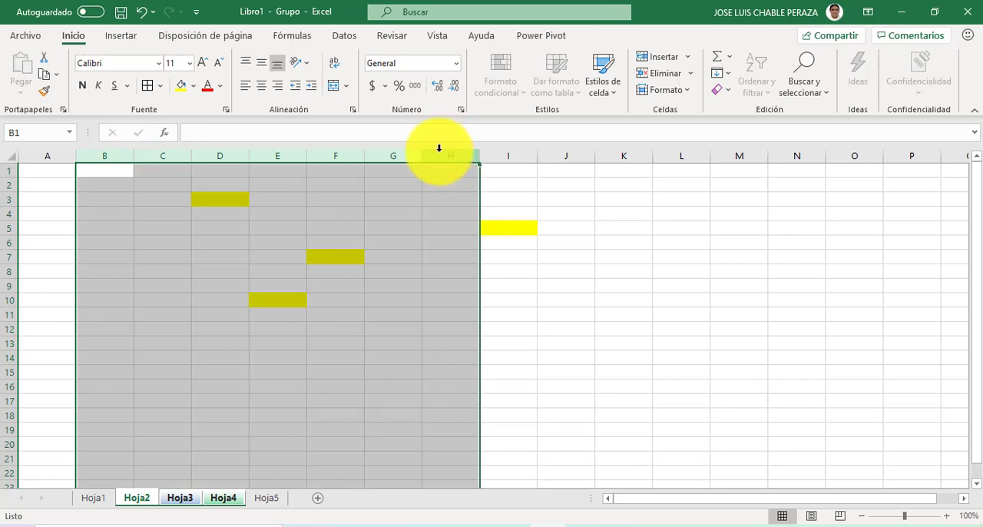
left_click(569, 272)
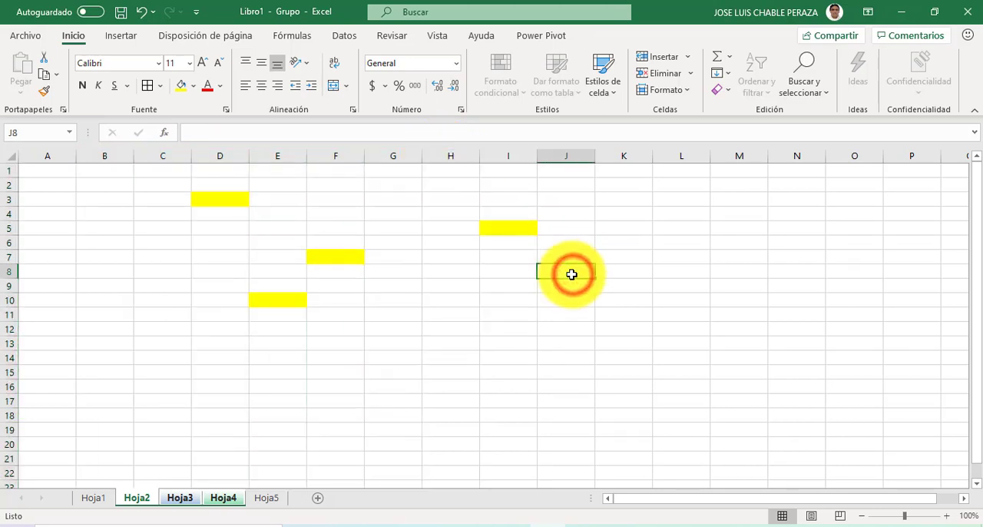
Step: Show Hoja3 and Hoja4 within the sheet group, select the adjacent rows 3 through 12 there, and clear the selection with cell D10
left_click(195, 500)
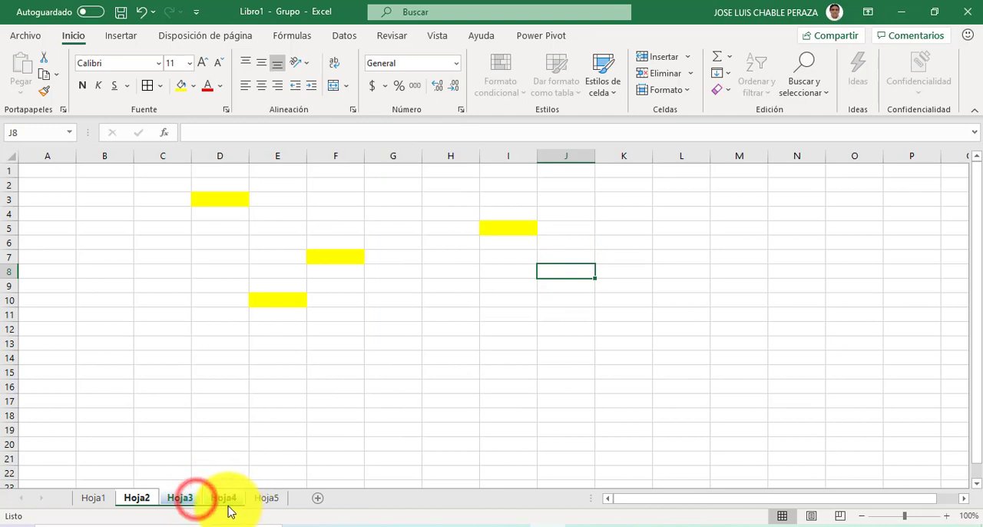
left_click(225, 499)
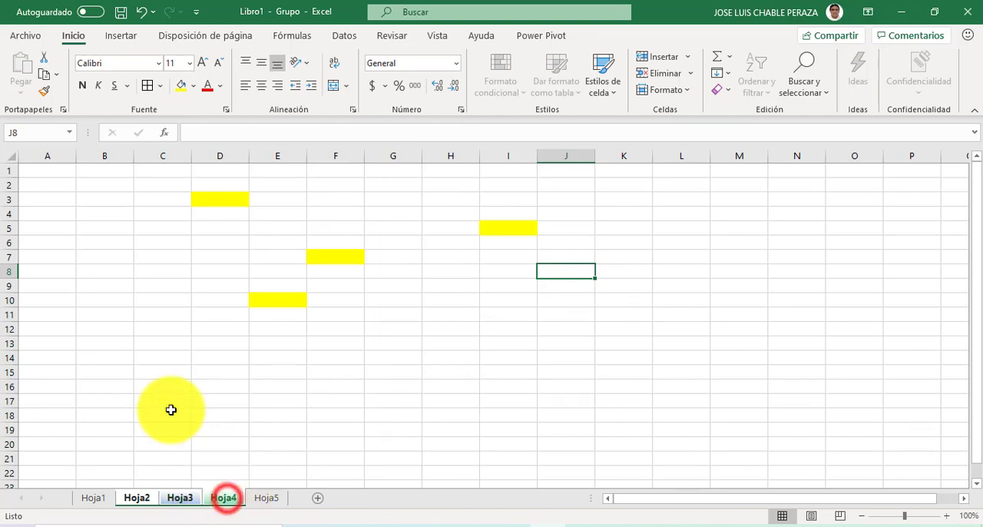
left_click(4, 199)
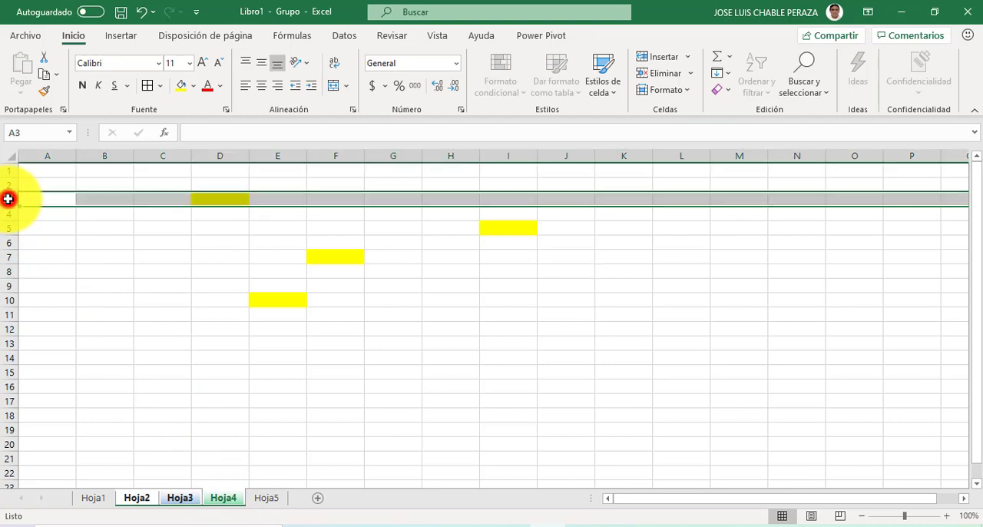
left_click(9, 327, "shift")
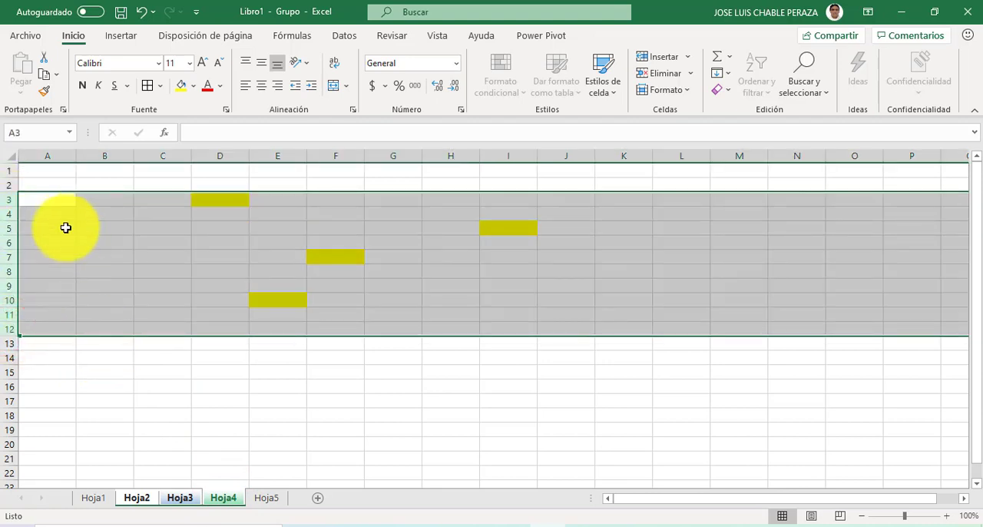
left_click(206, 296)
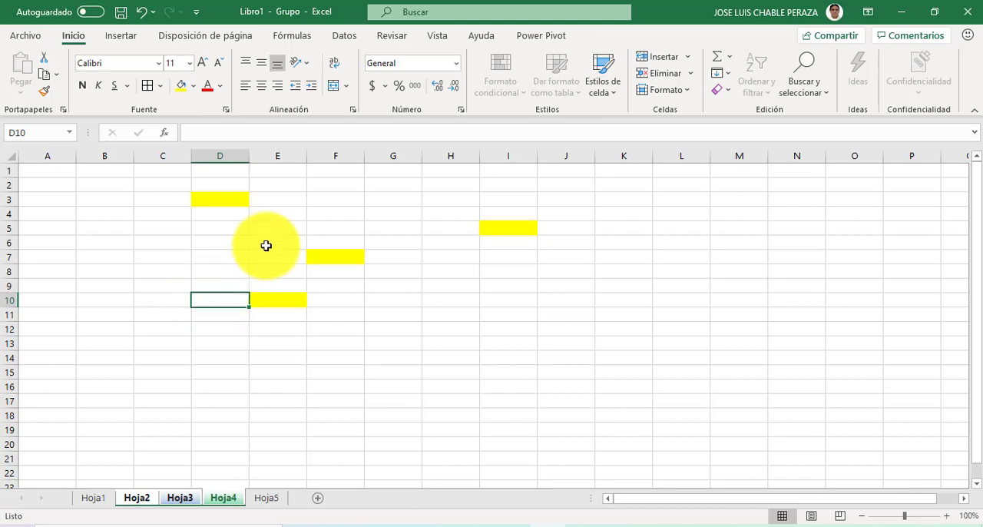
Step: Select the cell range C3:I14 from its corner cells, reselect it as C3:I15 in one sweep, and clear the selection with cell K11
left_click(156, 201)
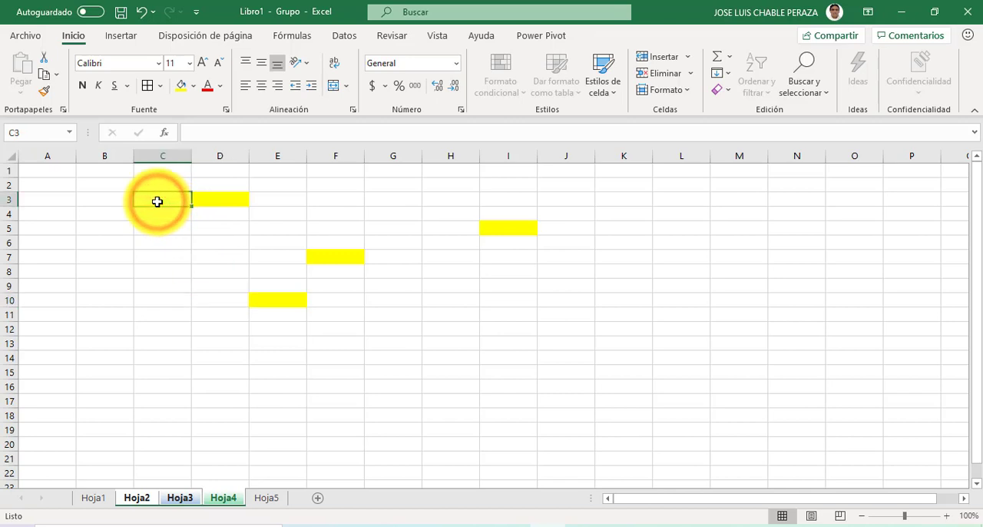
left_click(505, 355, "shift")
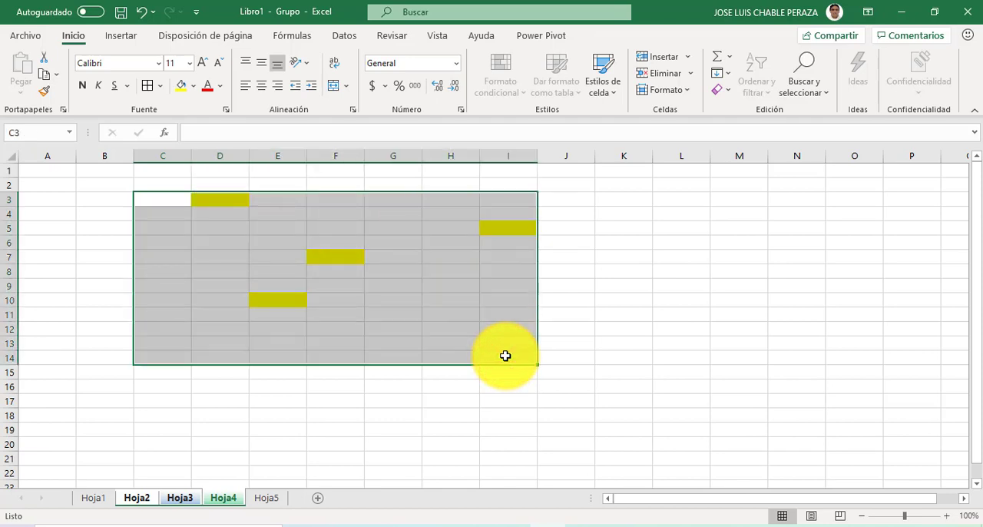
left_click(417, 311)
mouse_move(154, 198)
left_mouse_down()
mouse_move(386, 288)
mouse_move(499, 368)
left_mouse_up()
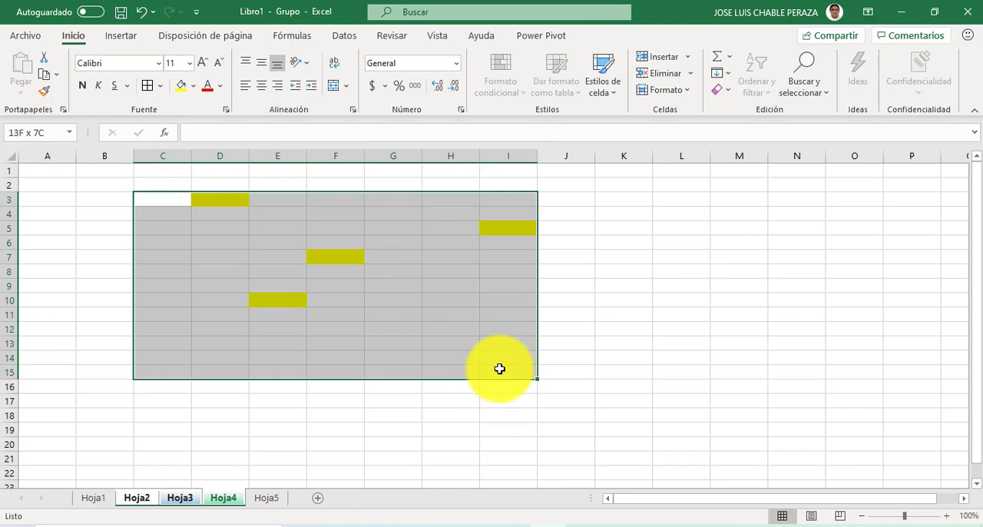
left_click(597, 317)
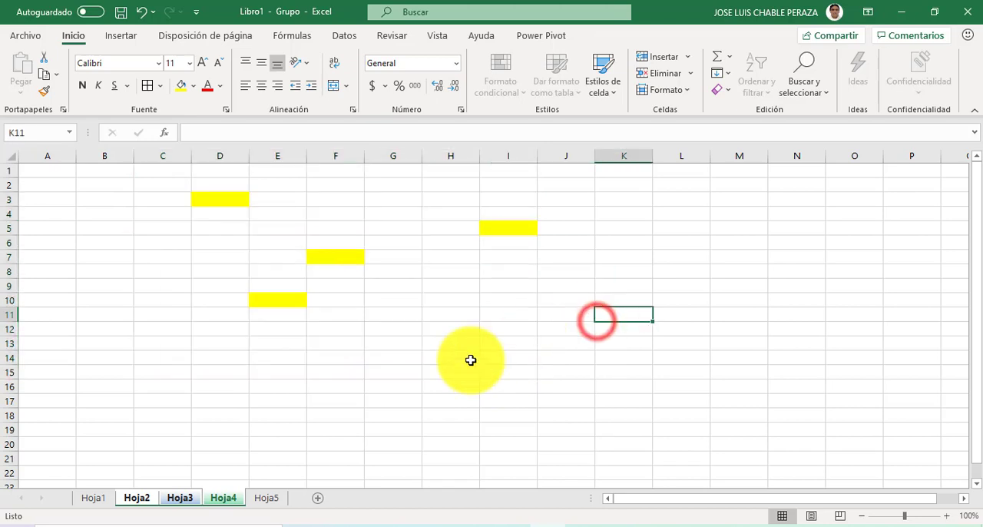
Step: Break up the sheet group of Hoja2, Hoja3 and Hoja4, and open Hoja1 alone
left_click(185, 497, "ctrl")
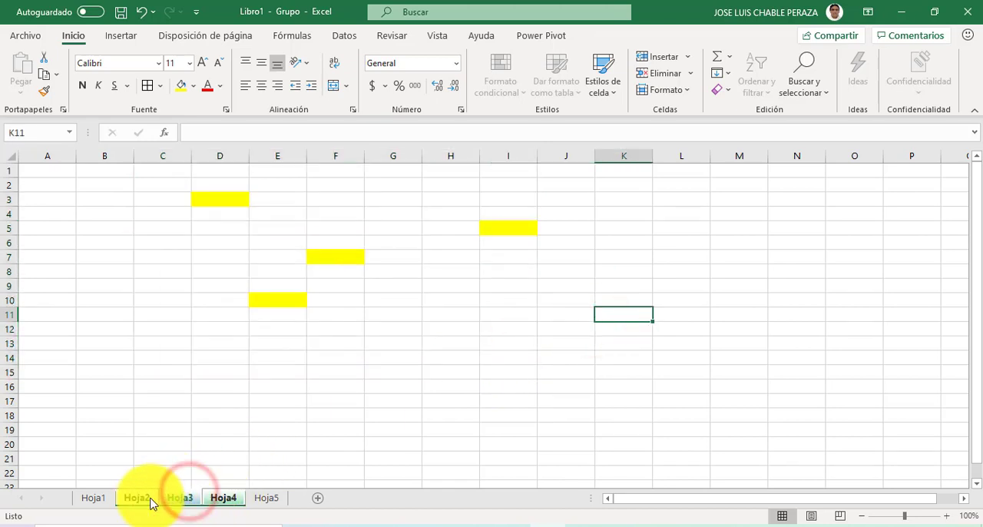
left_click(102, 501, "ctrl")
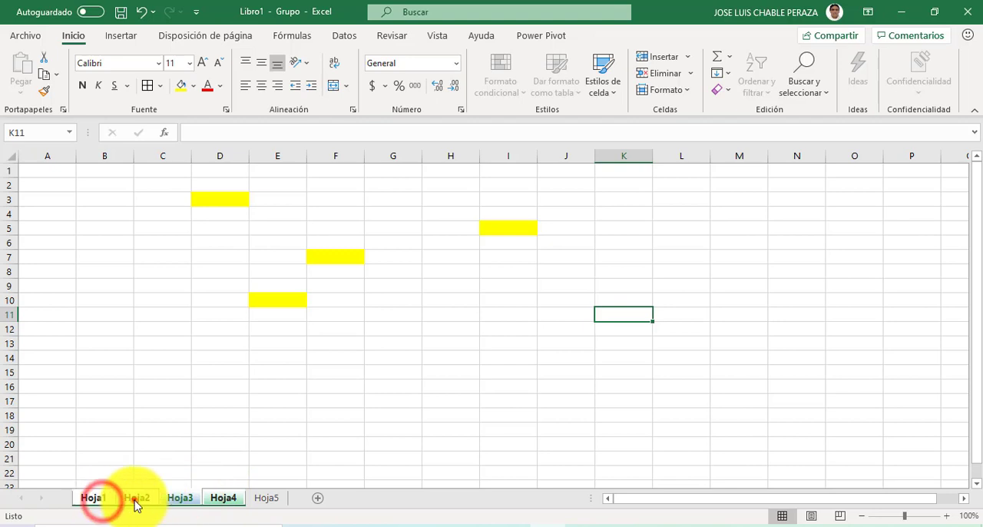
left_click(135, 500, "ctrl")
left_click(187, 502, "ctrl")
left_click(227, 503, "ctrl")
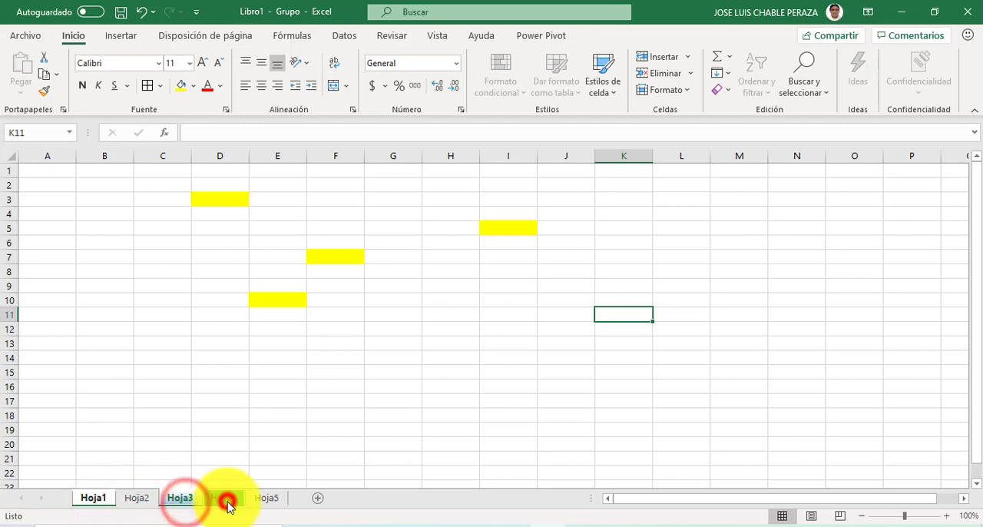
left_click(188, 499, "ctrl")
left_click(212, 497)
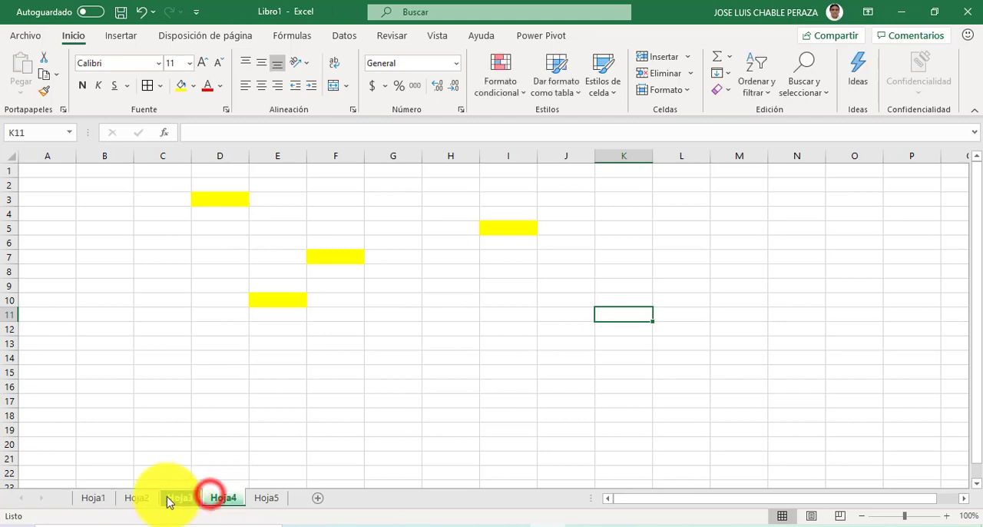
left_click(103, 504)
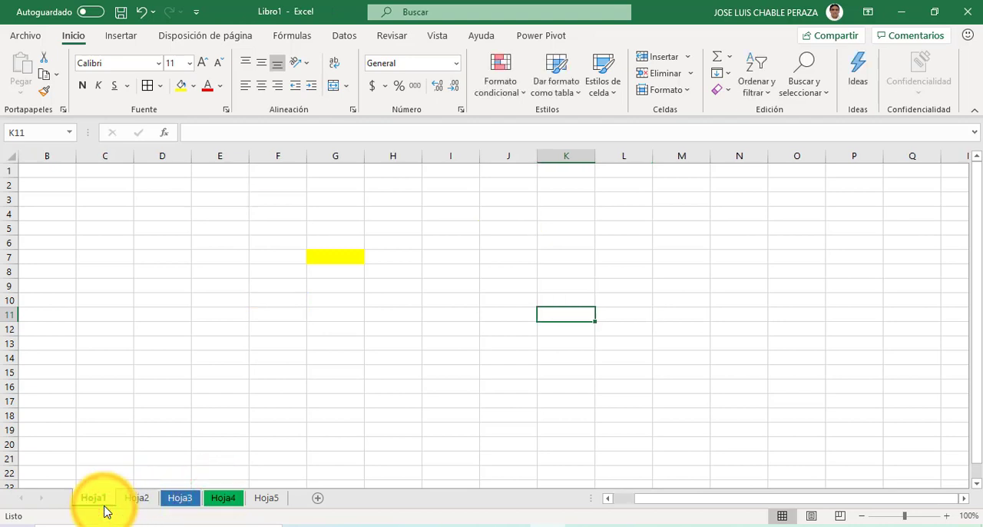
Step: Group the adjacent sheets Hoja1 through Hoja3, and change the group to the non-adjacent sheets Hoja1, Hoja3 and Hoja5
left_click(180, 499, "shift")
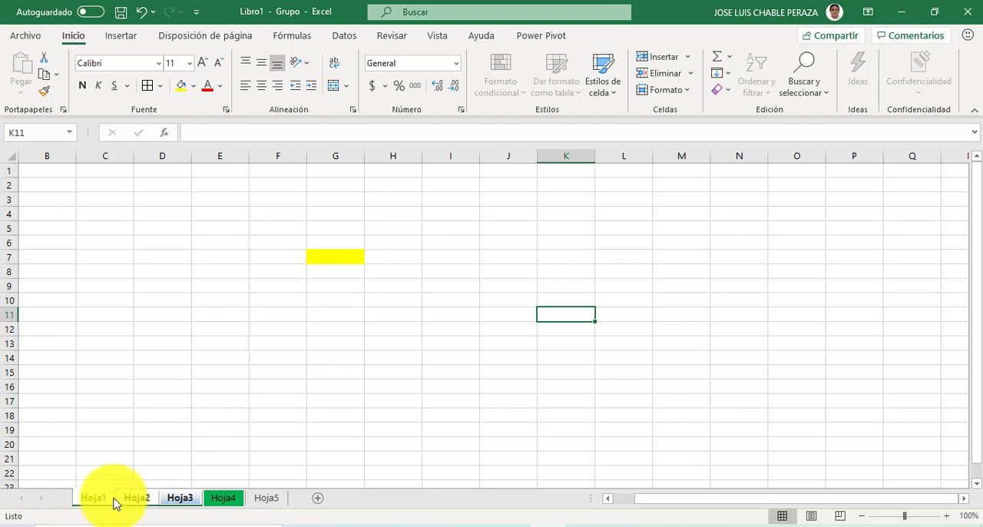
left_click(182, 499, "ctrl")
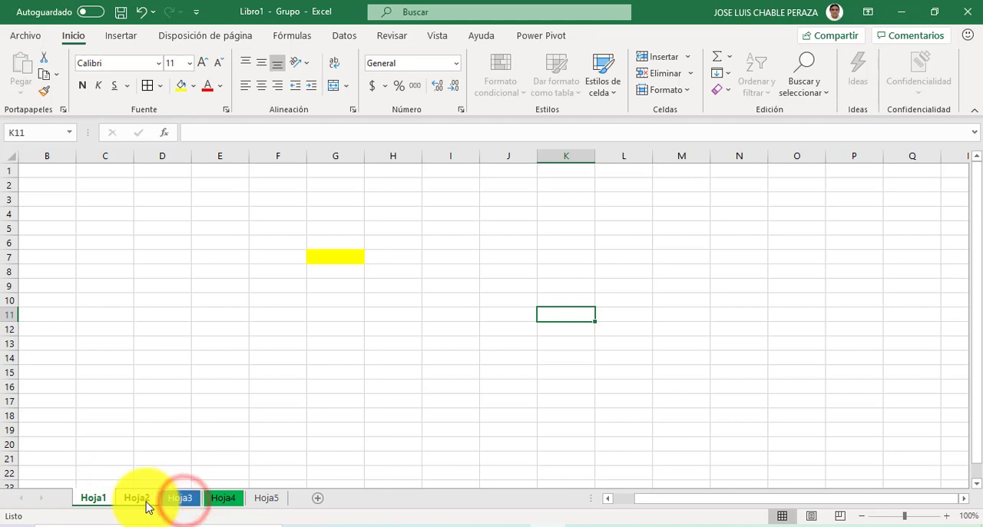
left_click(267, 499, "ctrl")
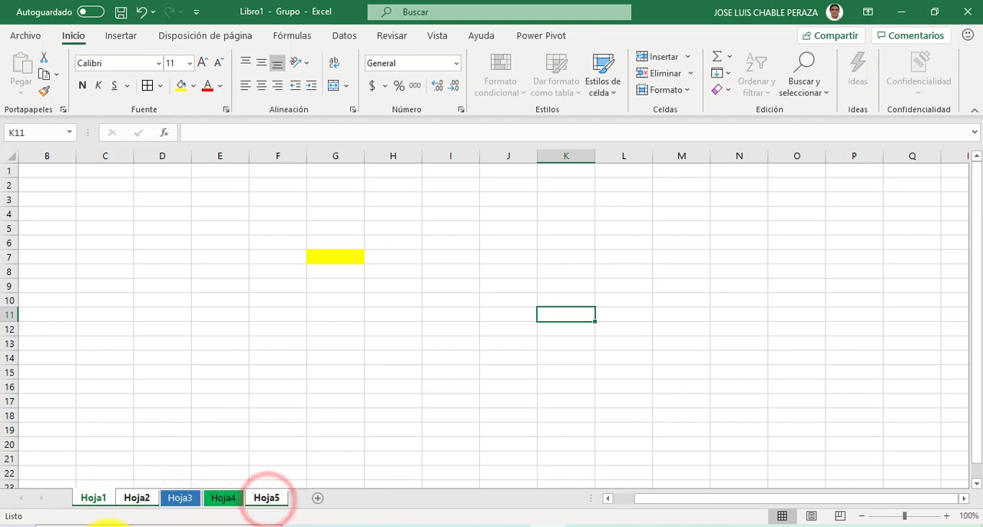
left_click(137, 499, "ctrl")
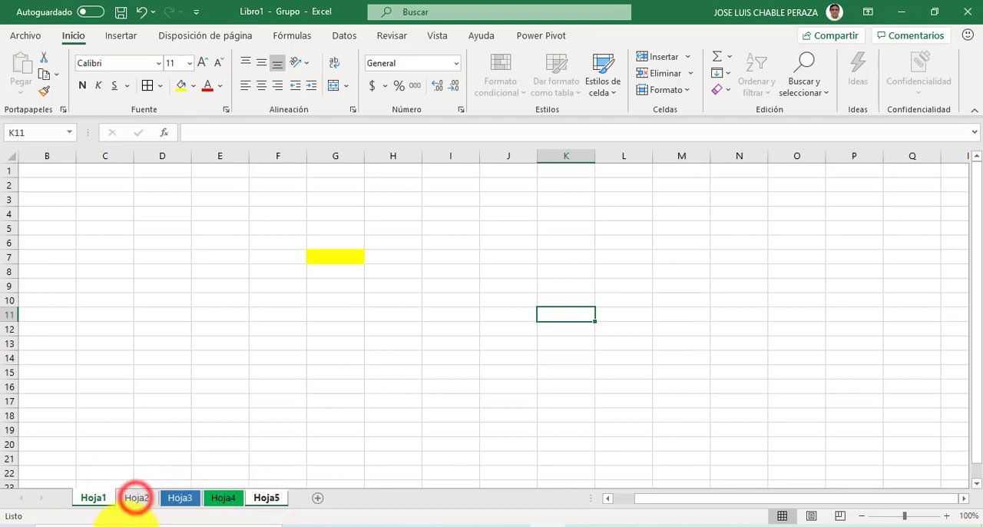
left_click(180, 499, "ctrl")
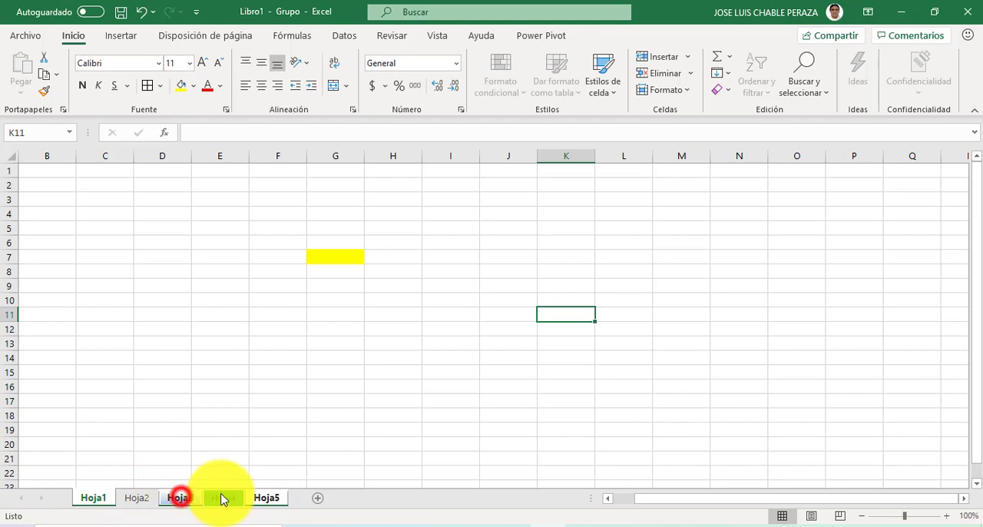
Step: Remove Hoja5 and Hoja3 from the sheet group, and open Hoja2 alone
left_click(262, 499, "ctrl")
left_click(183, 499, "ctrl")
left_click(99, 499)
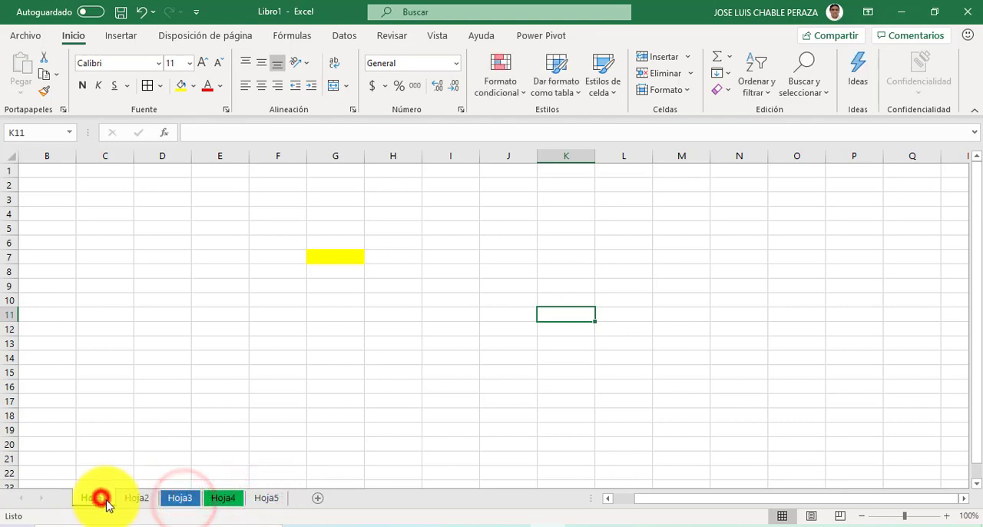
left_click(206, 456)
left_click(140, 497)
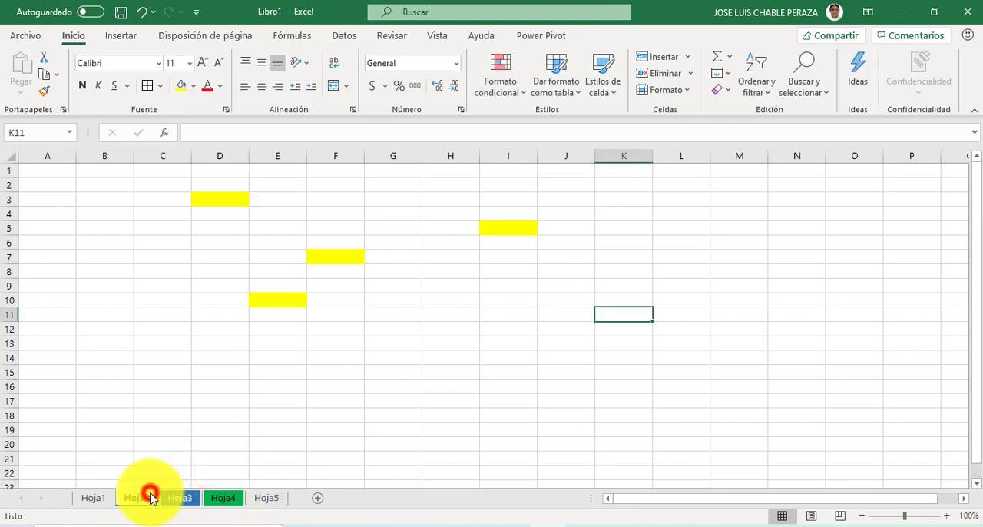